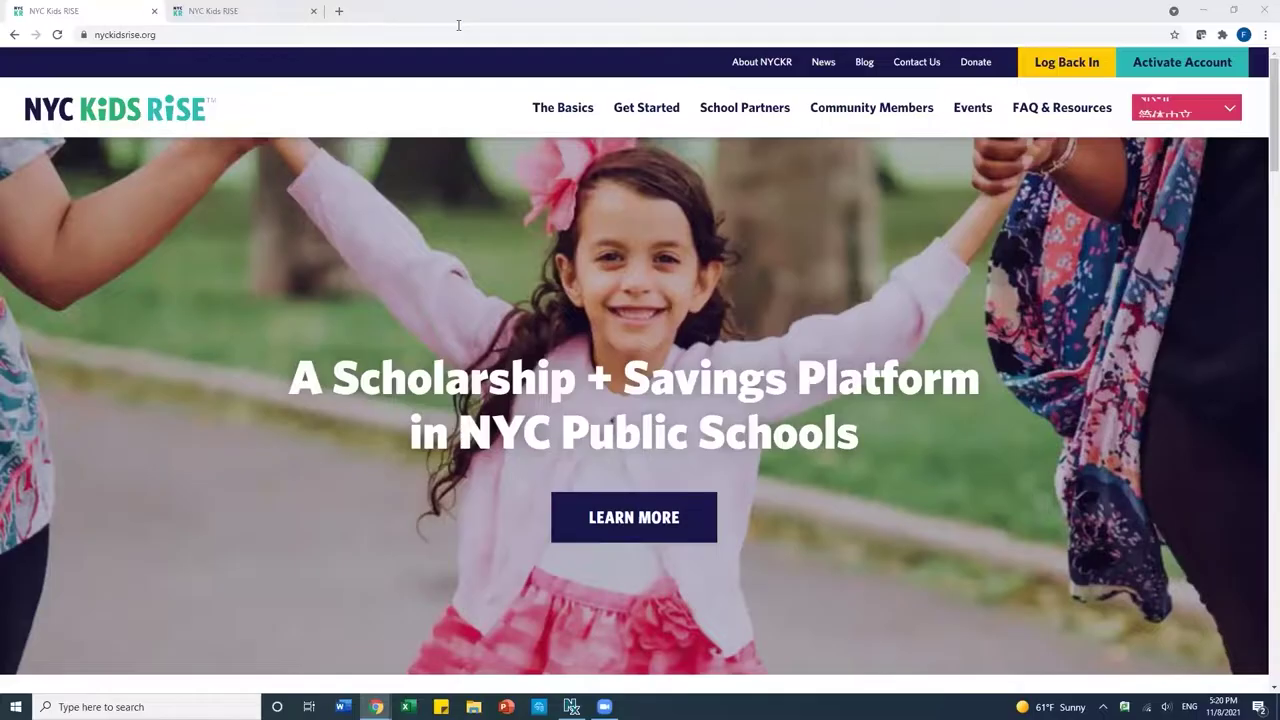
Go from the NYC Kids RISE View My Child's Account page to the Savings Tracker login.
{"action": "left_click", "coordinate": [166, 34]}
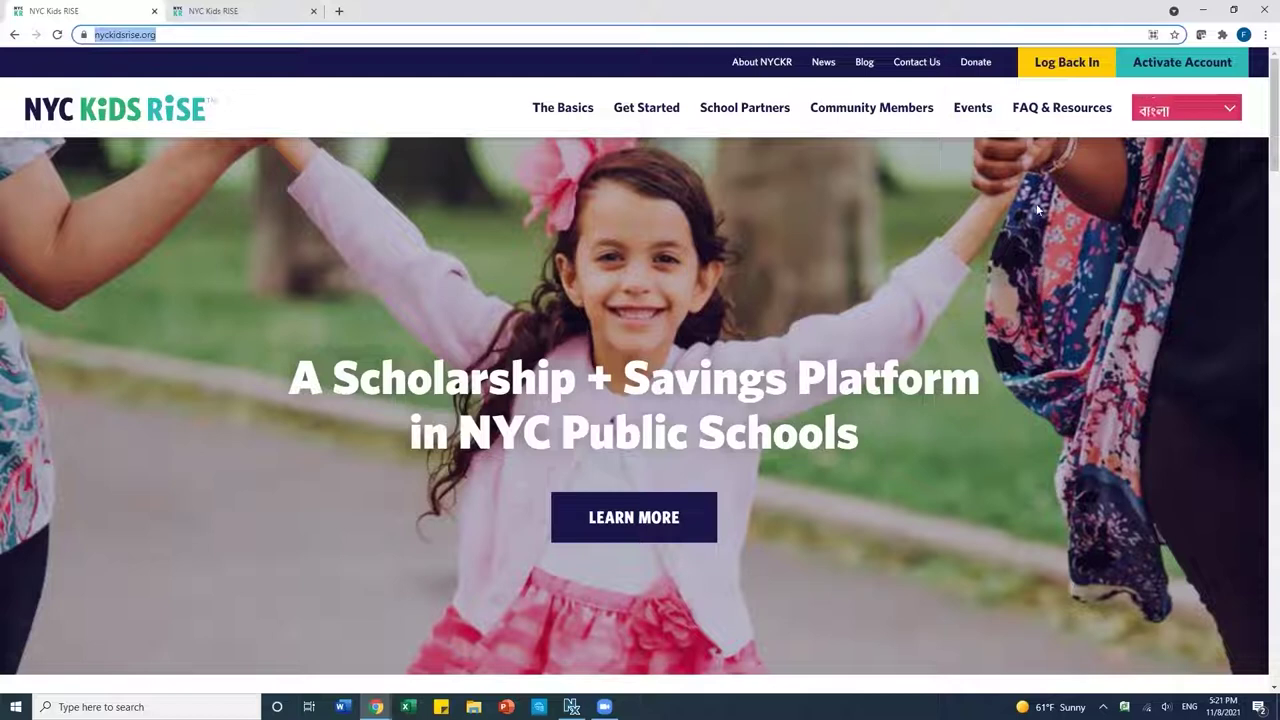
{"action": "left_click", "coordinate": [1063, 65]}
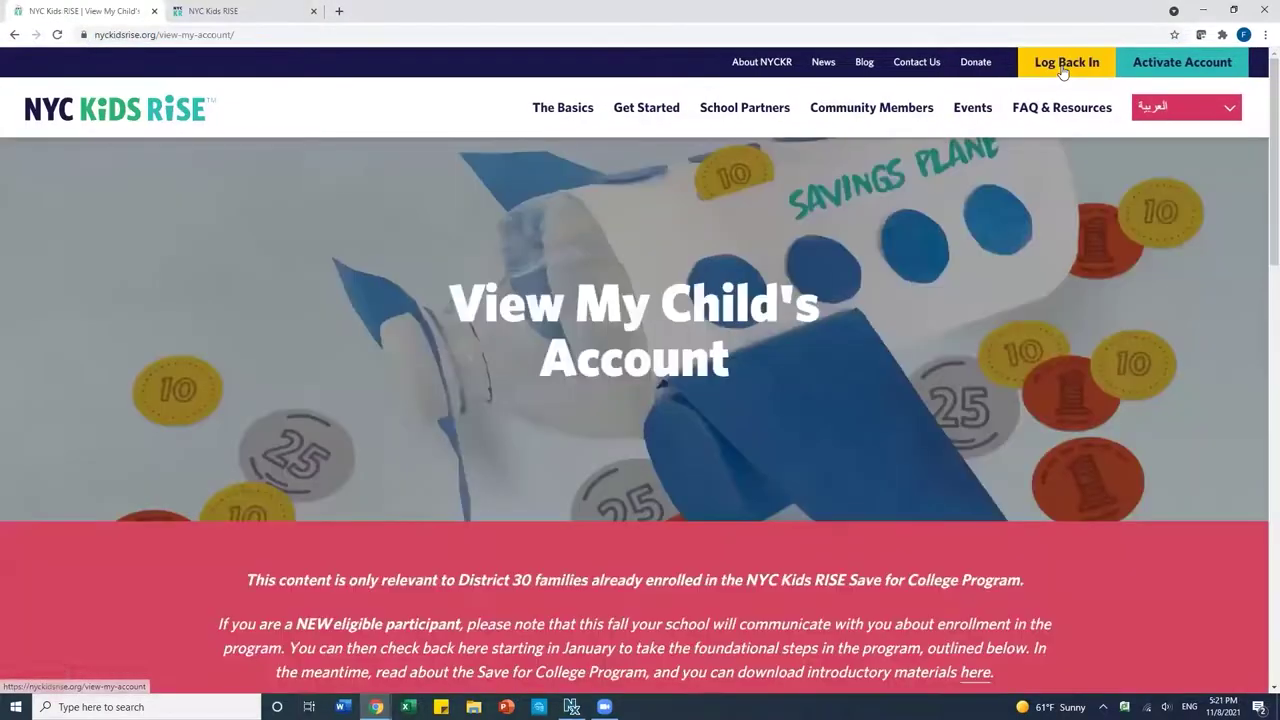
{"action": "scroll", "coordinate": [804, 321], "scroll_direction": "down", "scroll_amount": 4}
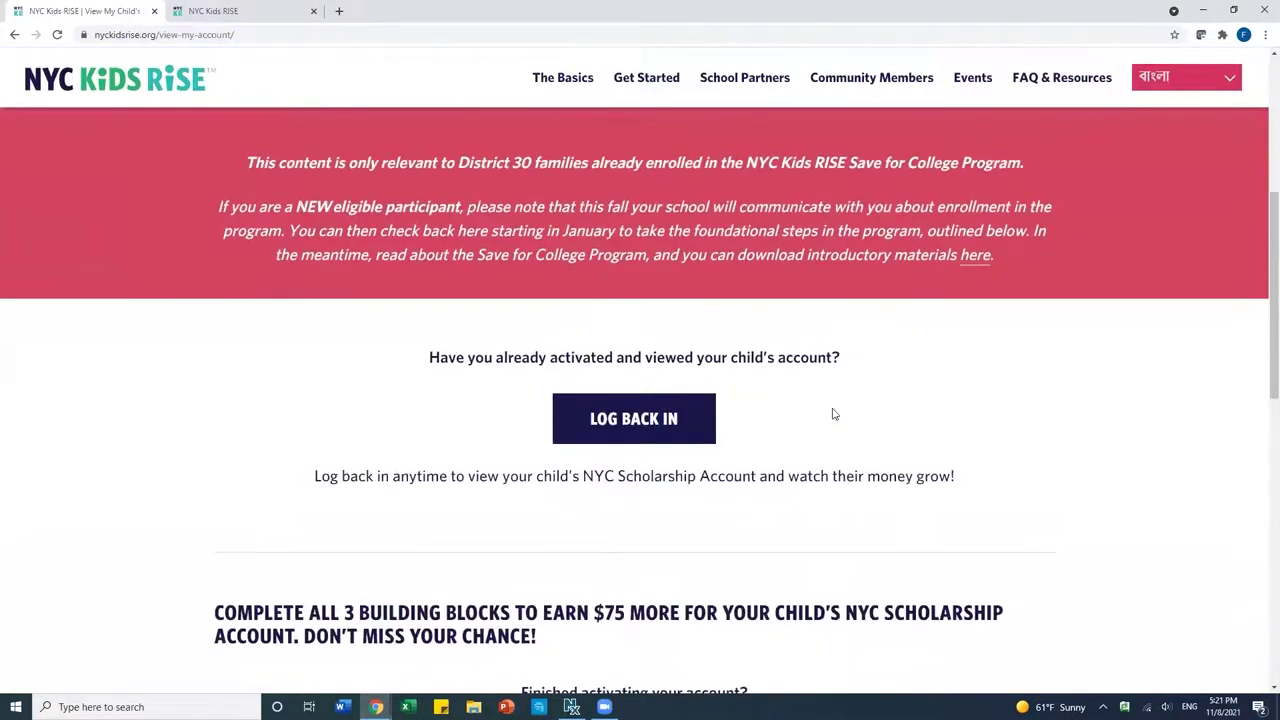
{"action": "left_click", "coordinate": [636, 428]}
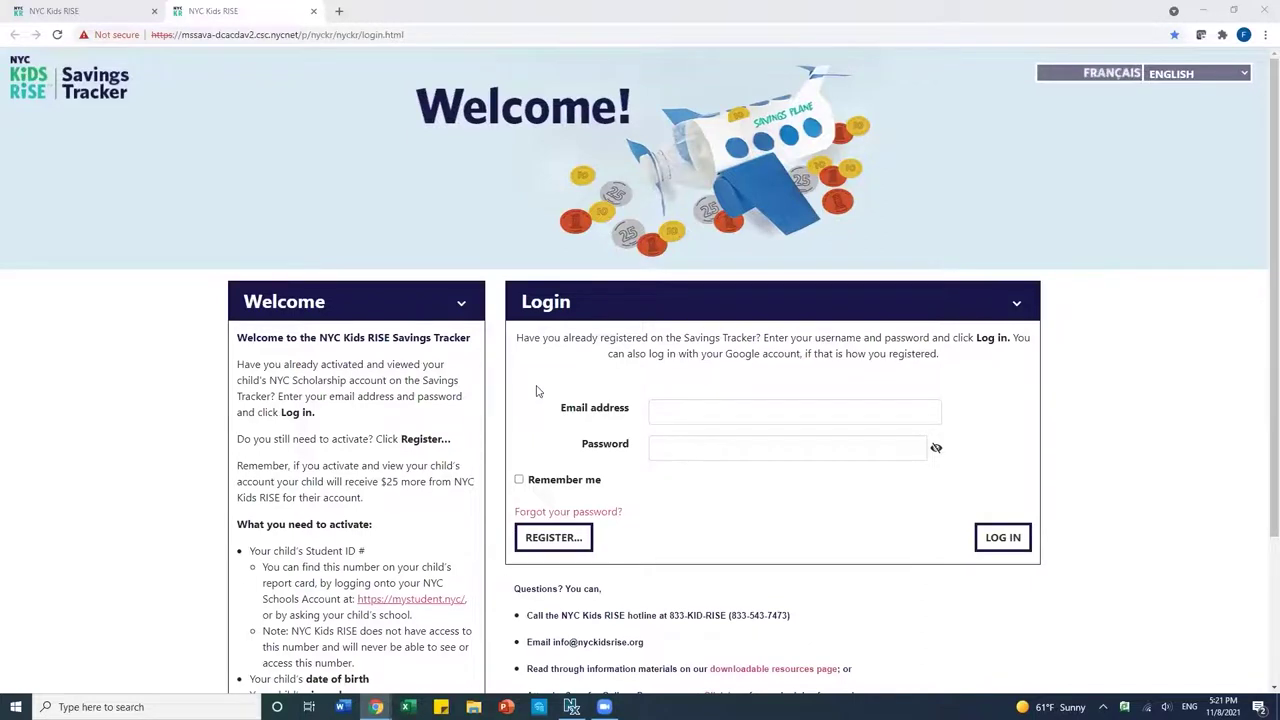
Sign in to the Savings Tracker with the parent's e-mail and password.
{"action": "left_click", "coordinate": [727, 411]}
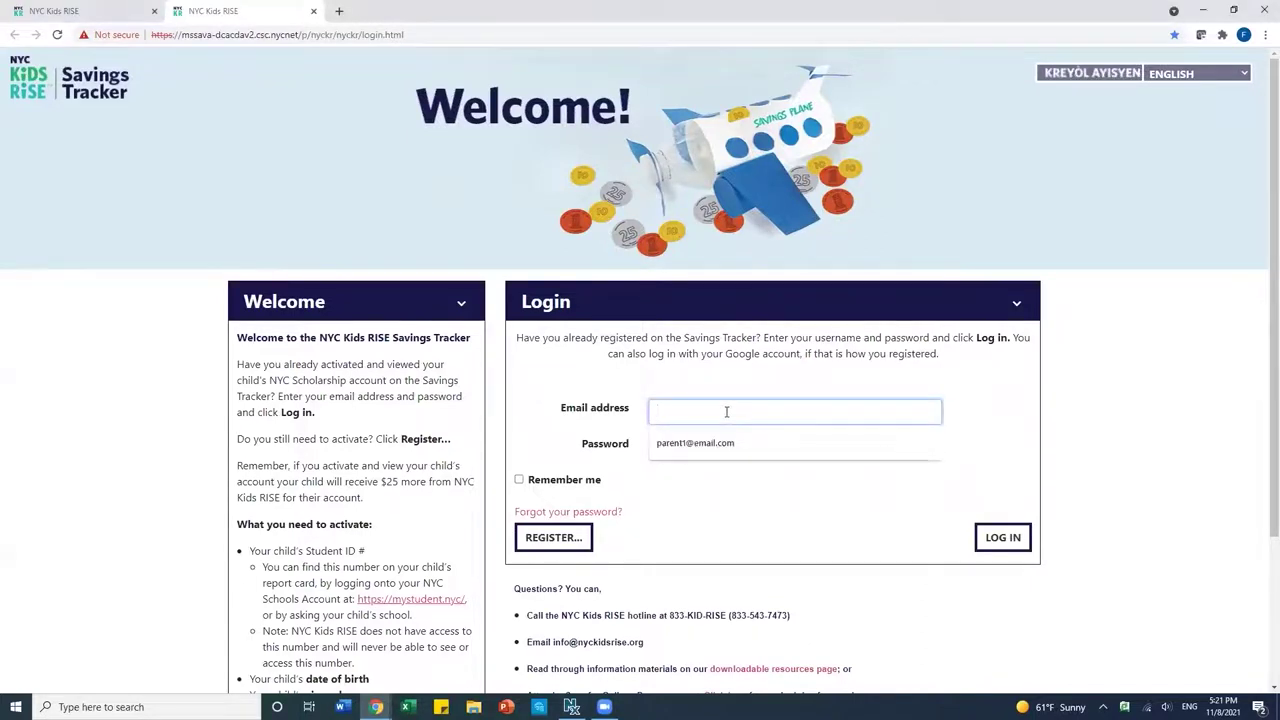
{"action": "type", "text": "parent1"}
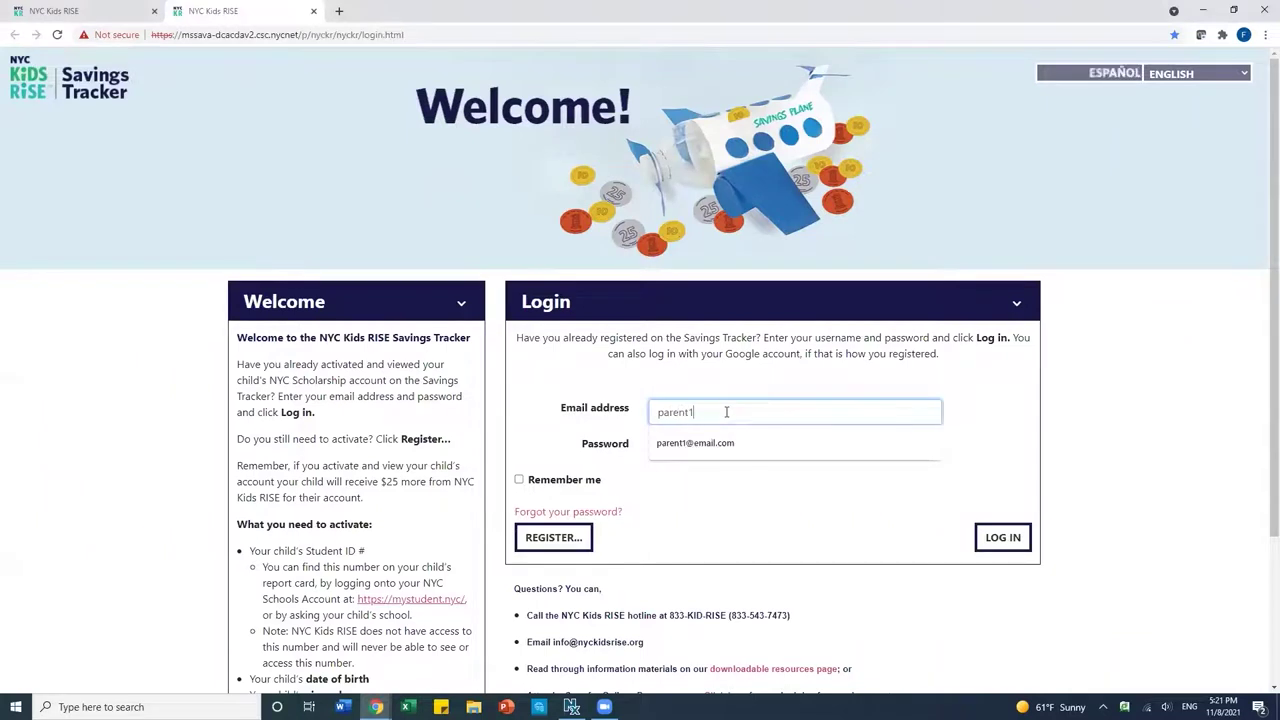
{"action": "type", "text": "@email.com"}
{"action": "left_click", "coordinate": [726, 451]}
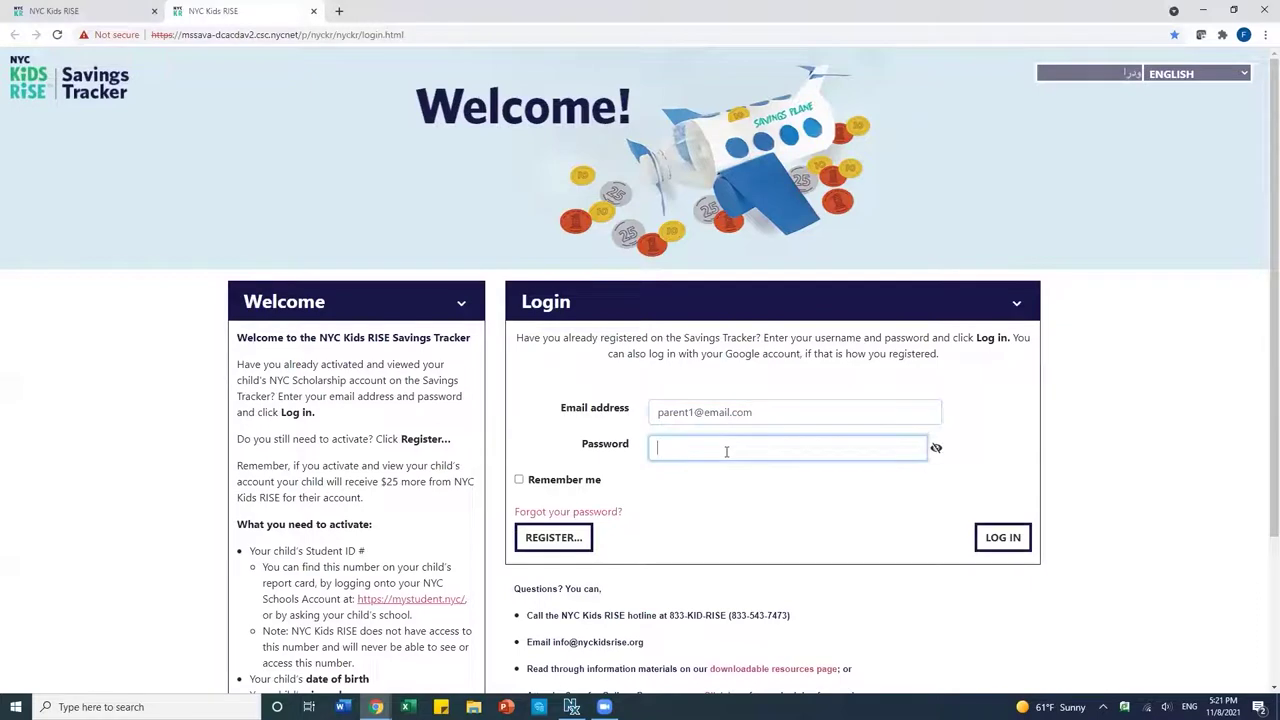
{"action": "type", "text": "************"}
{"action": "left_click", "coordinate": [1001, 538]}
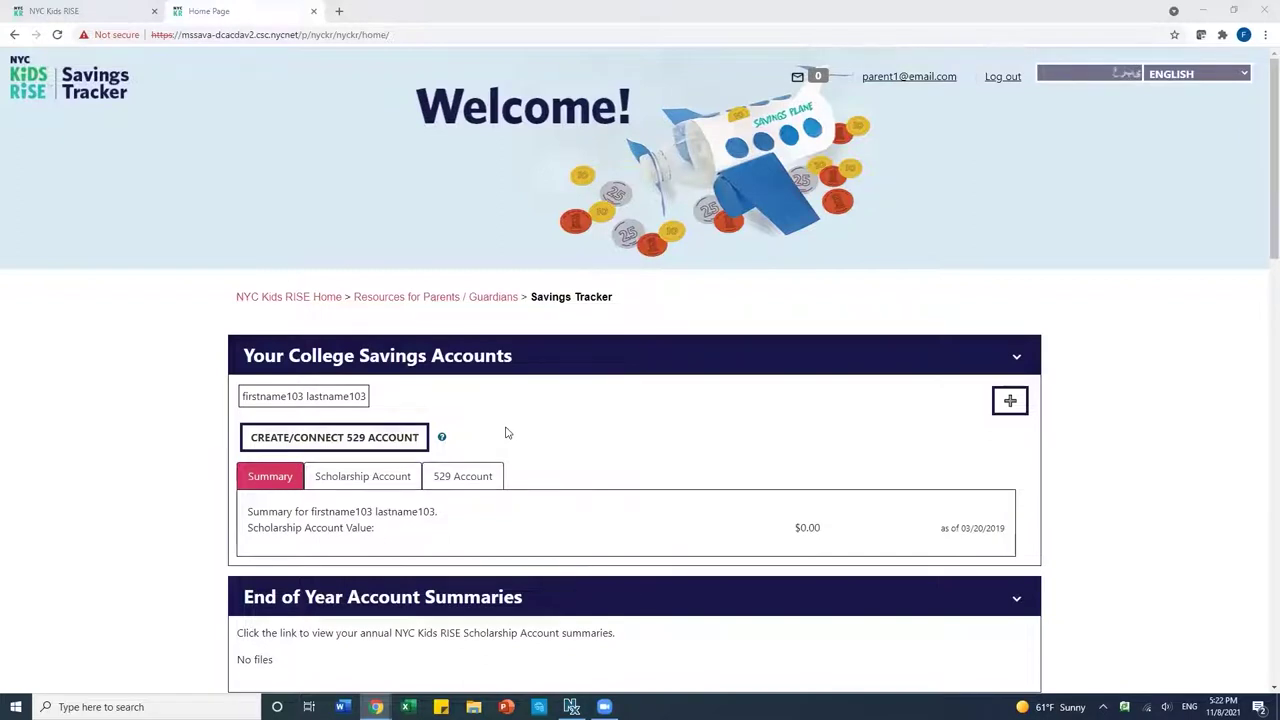
Start creating a 529 account and accept the notice leading to the NY 529 log-in.
{"action": "left_click", "coordinate": [367, 437]}
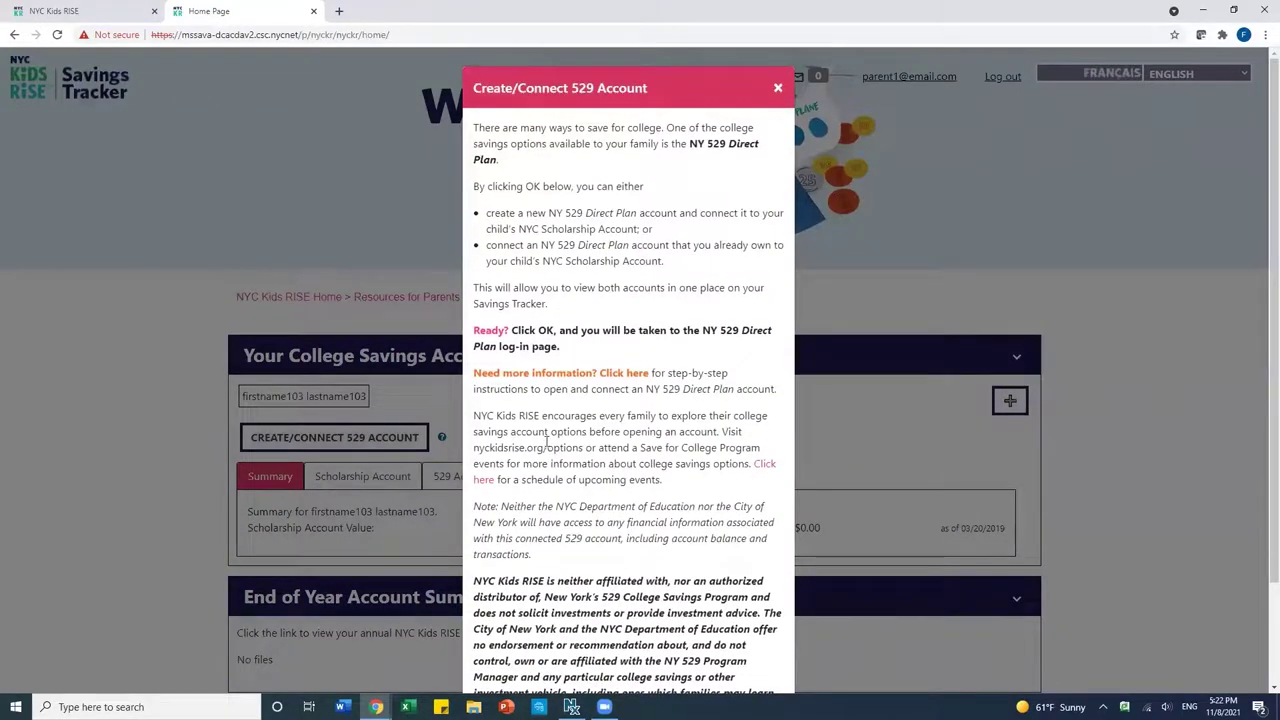
{"action": "scroll", "coordinate": [550, 460], "scroll_direction": "down", "scroll_amount": 2}
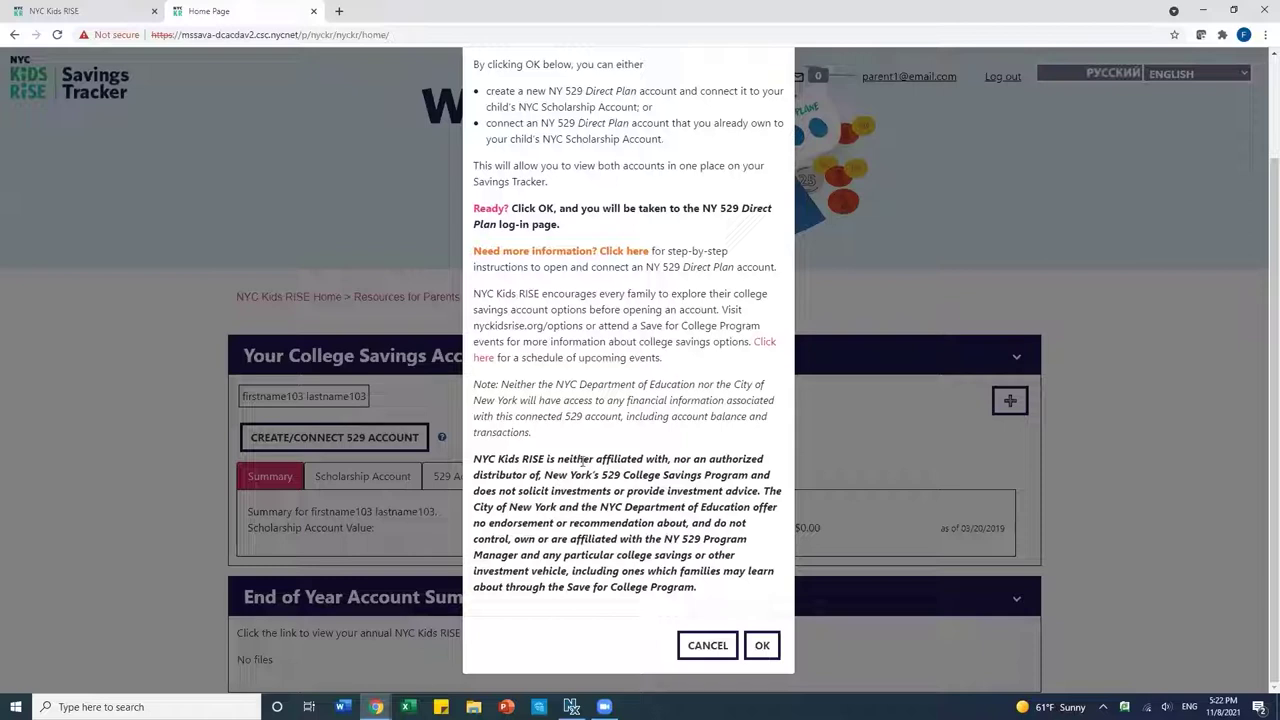
{"action": "left_click", "coordinate": [760, 645]}
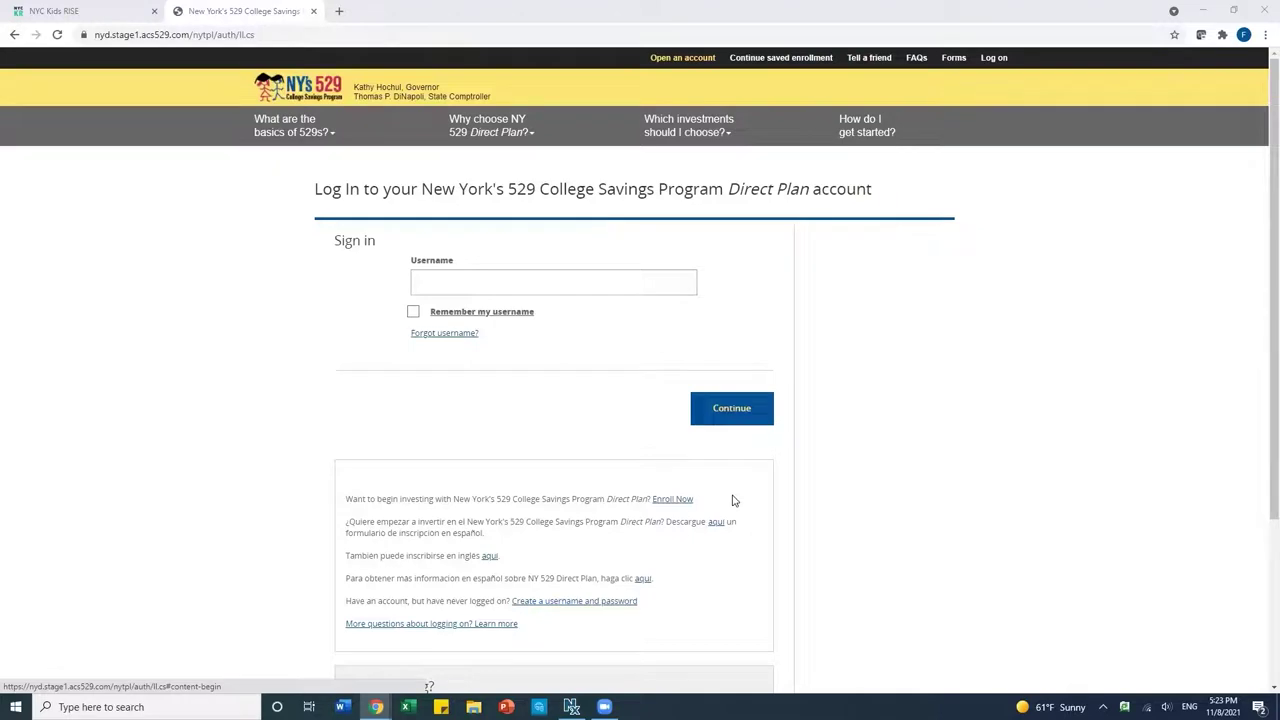
Start a new Direct Plan enrollment from the sign-in page.
{"action": "left_click", "coordinate": [668, 502]}
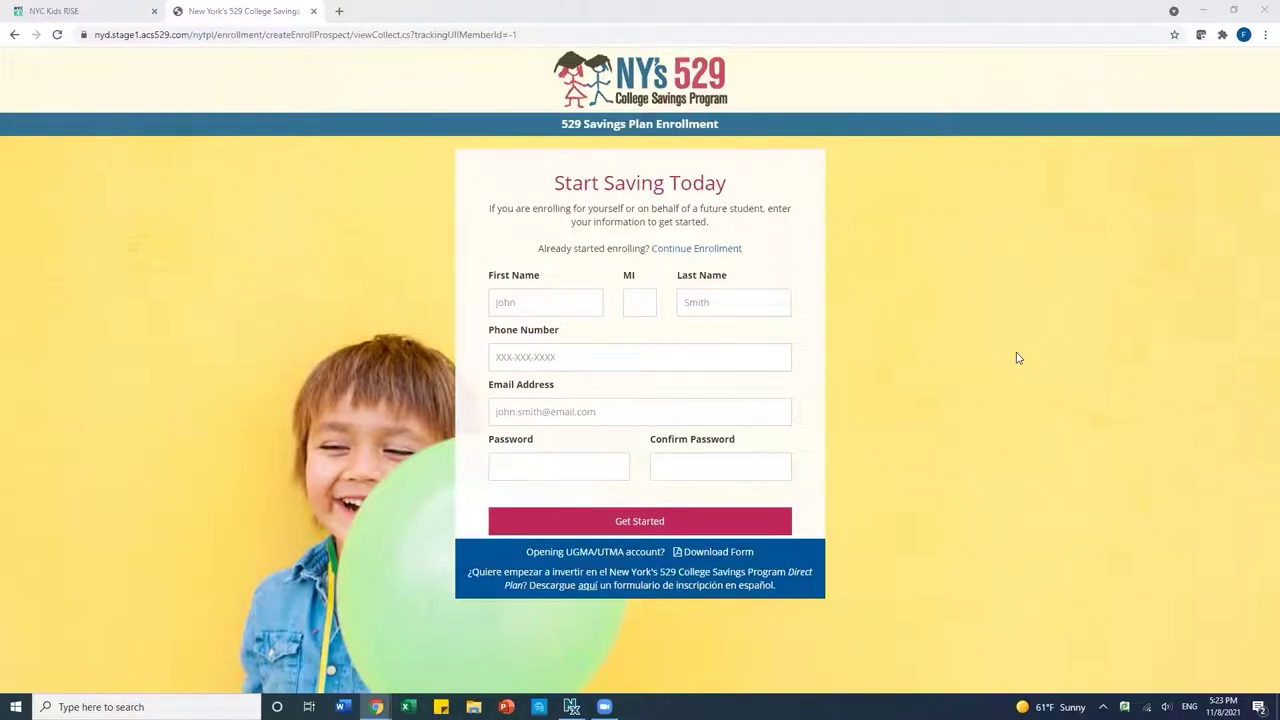
Enter the account owner's first and last name, phone number and e-mail address.
{"action": "left_click", "coordinate": [557, 301]}
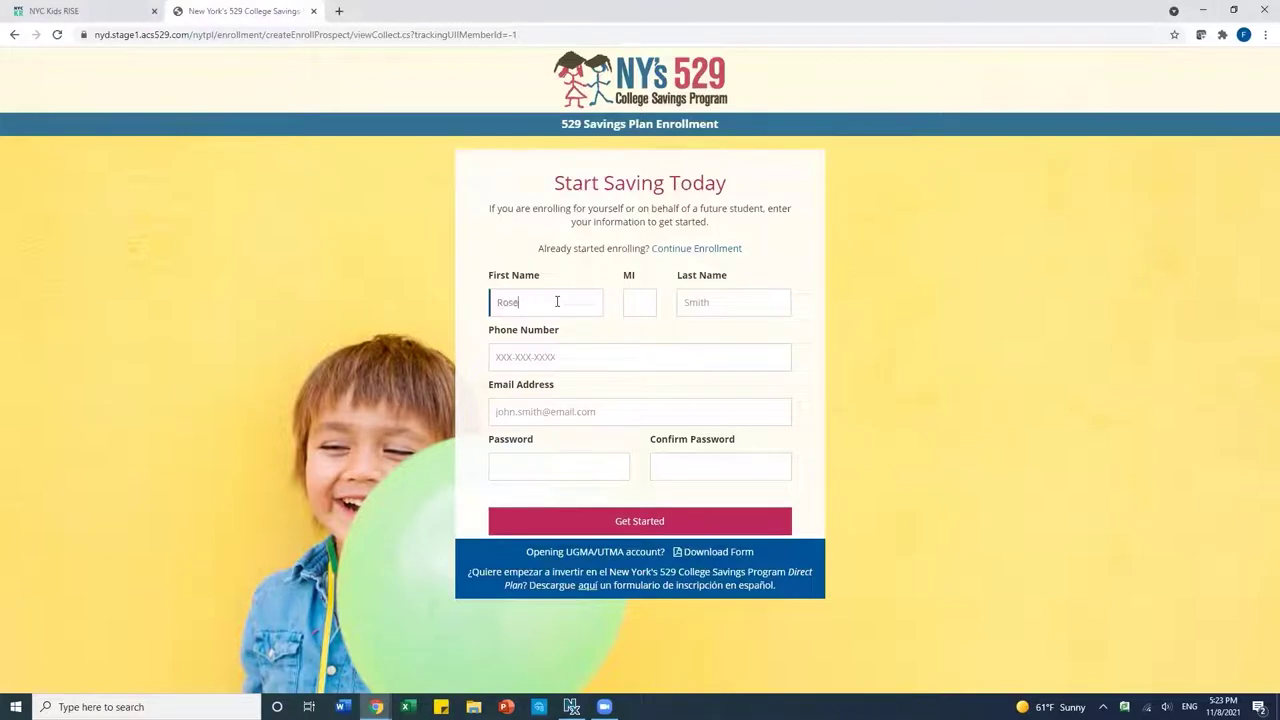
{"action": "left_click", "coordinate": [737, 300]}
{"action": "left_click", "coordinate": [593, 349]}
{"action": "type", "text": "555"}
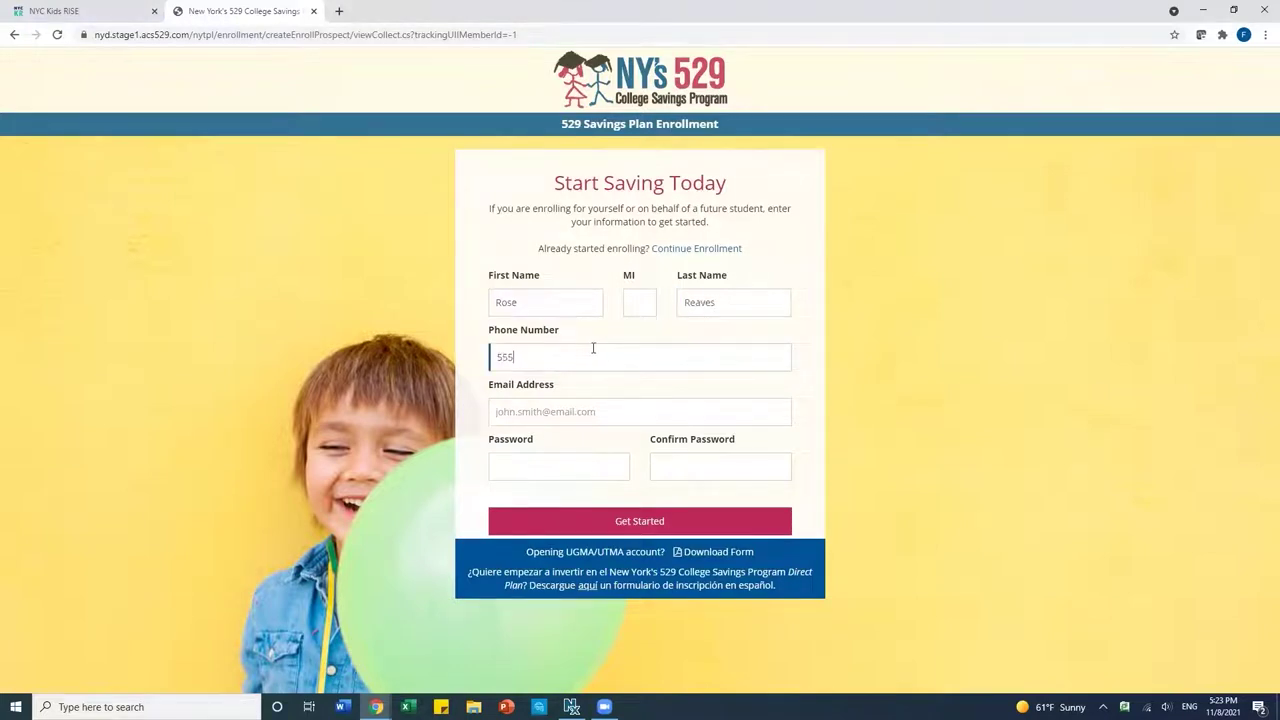
{"action": "type", "text": "5555444"}
{"action": "left_click", "coordinate": [566, 412]}
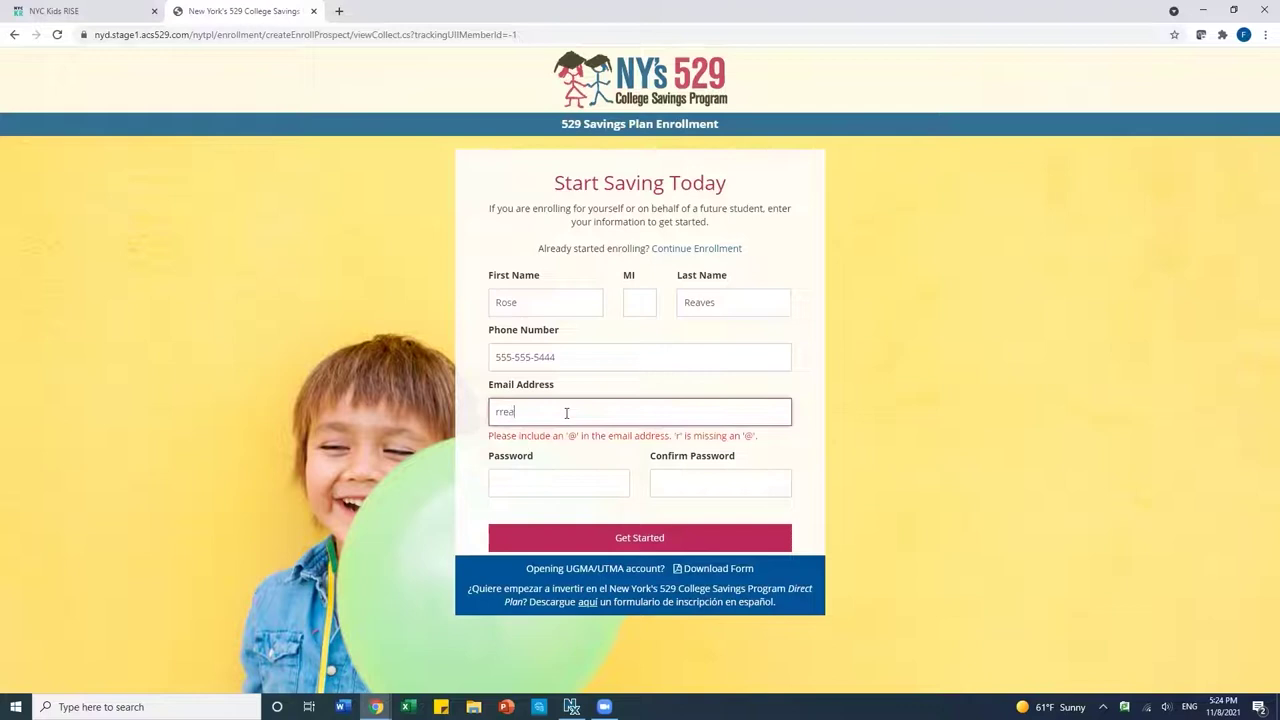
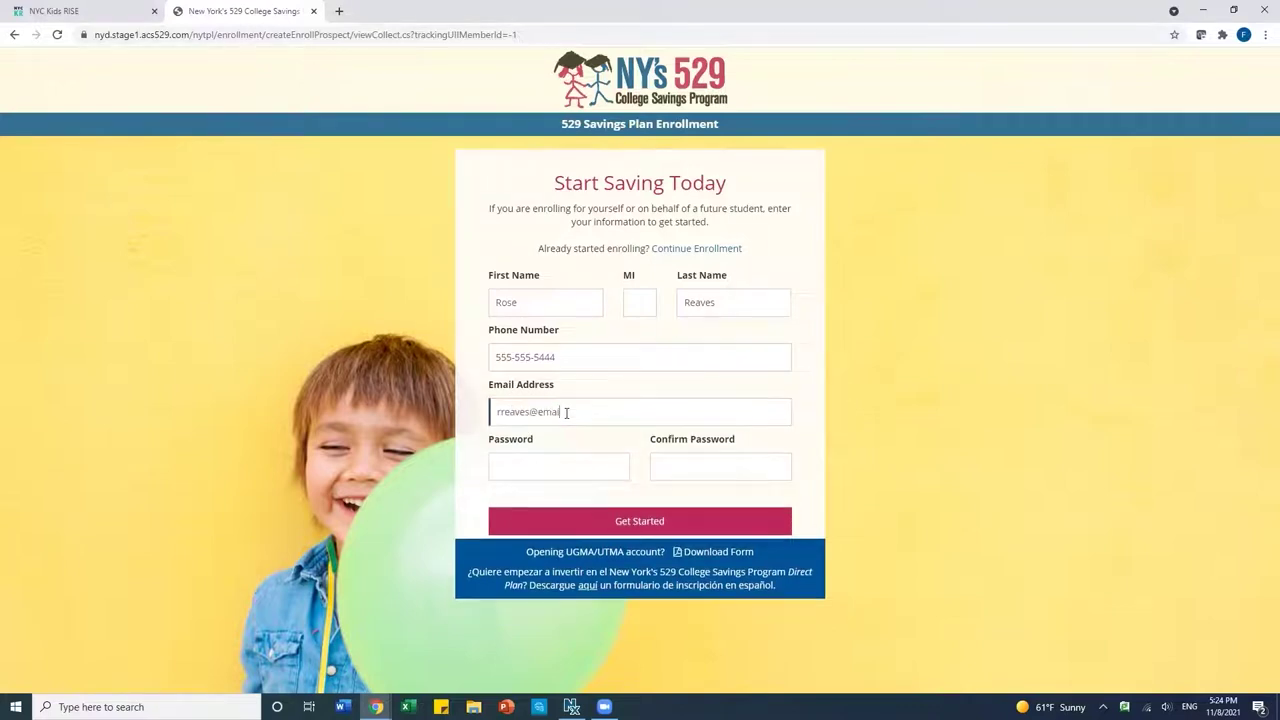
Set and confirm the account password, then create the enrollment profile.
{"action": "left_click", "coordinate": [538, 464]}
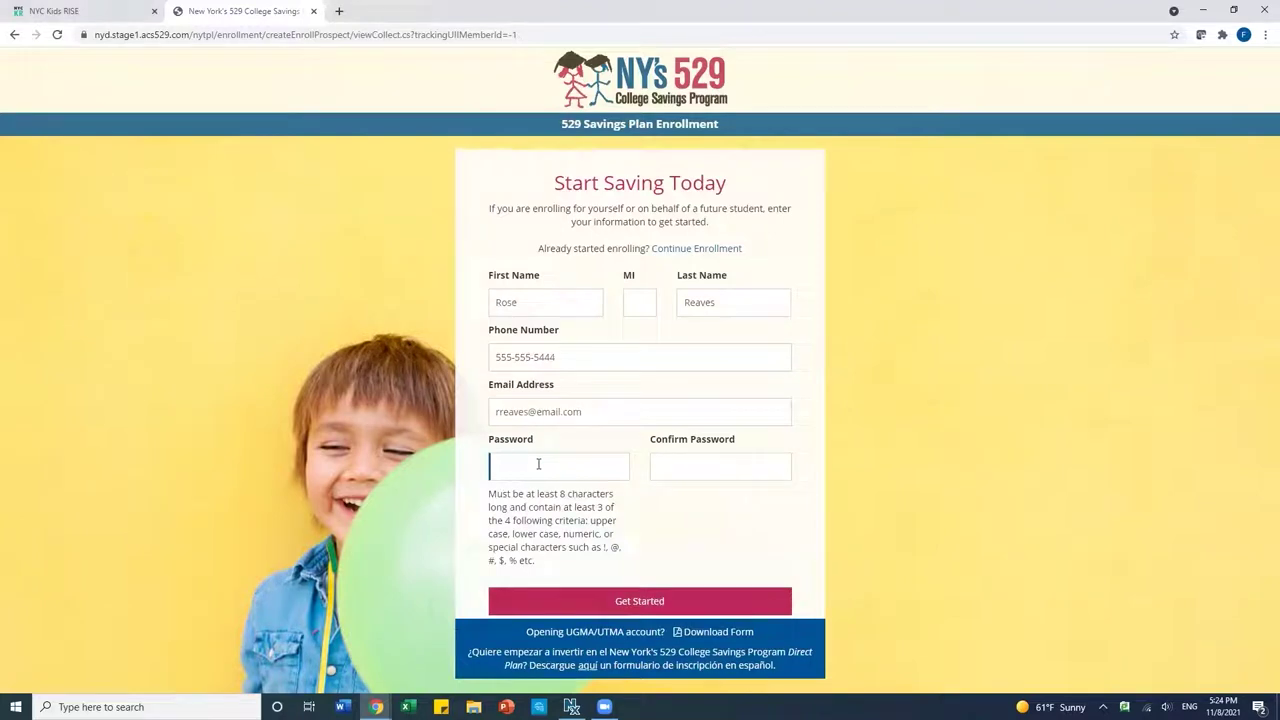
{"action": "type", "text": "•••••••••••"}
{"action": "left_click", "coordinate": [673, 468]}
{"action": "type", "text": "•••"}
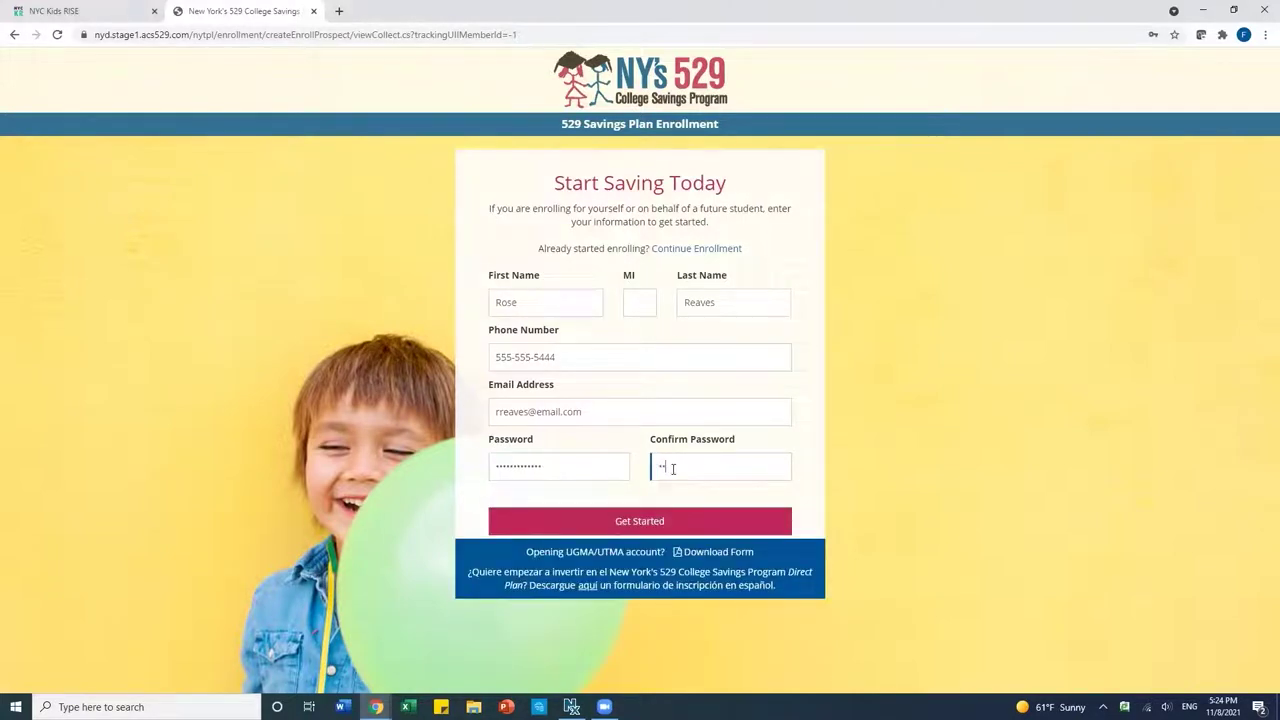
{"action": "type", "text": "sword12"}
{"action": "left_click", "coordinate": [662, 521]}
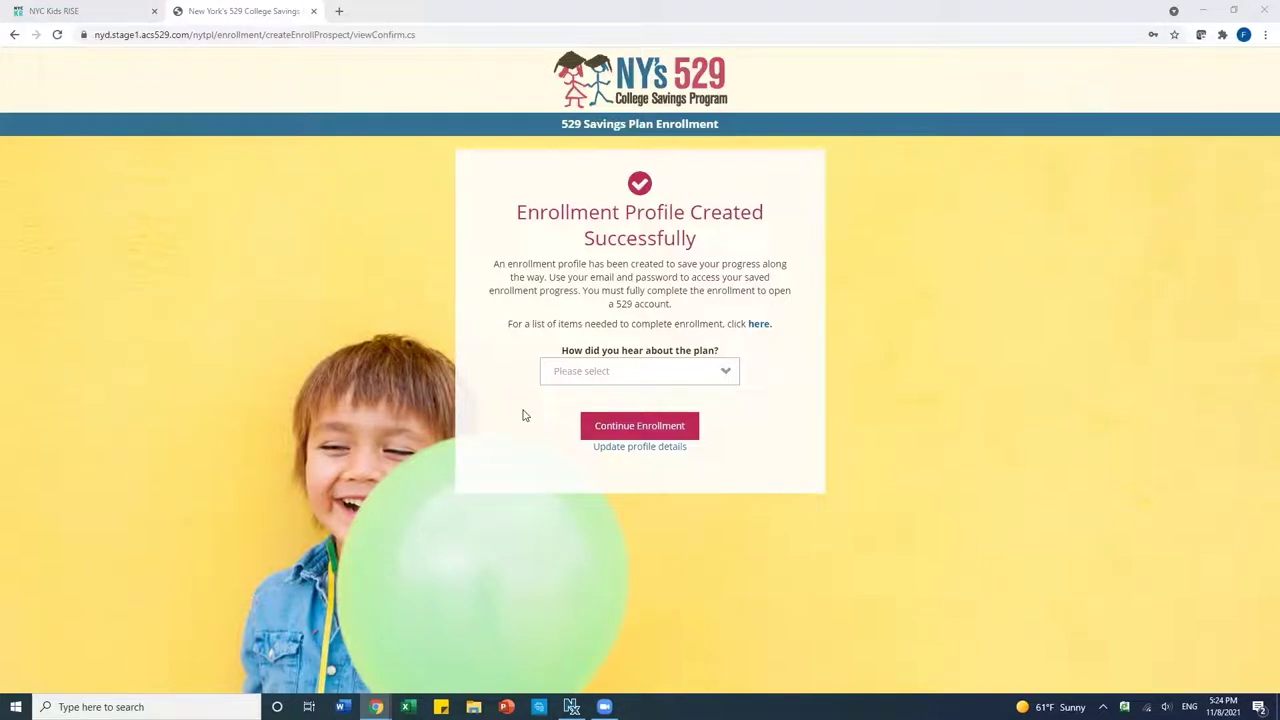
Give School Event as the referral source and continue the enrollment.
{"action": "left_click", "coordinate": [597, 371]}
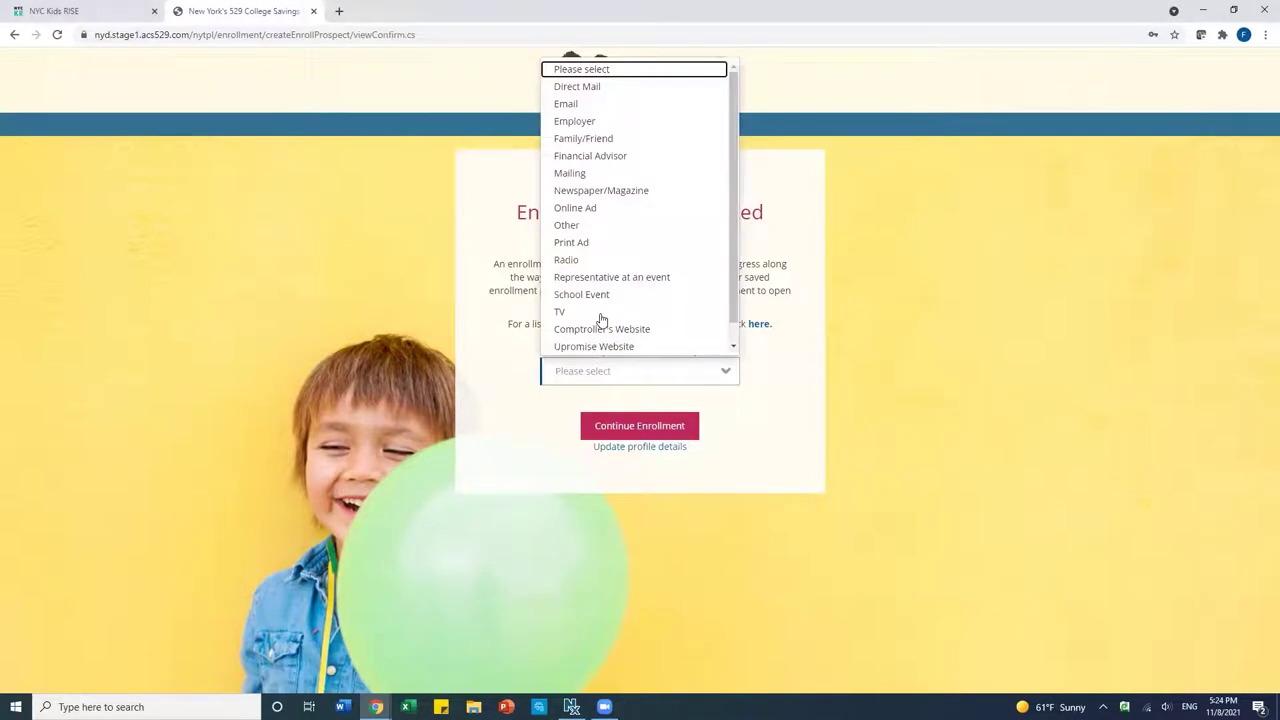
{"action": "left_click", "coordinate": [595, 294]}
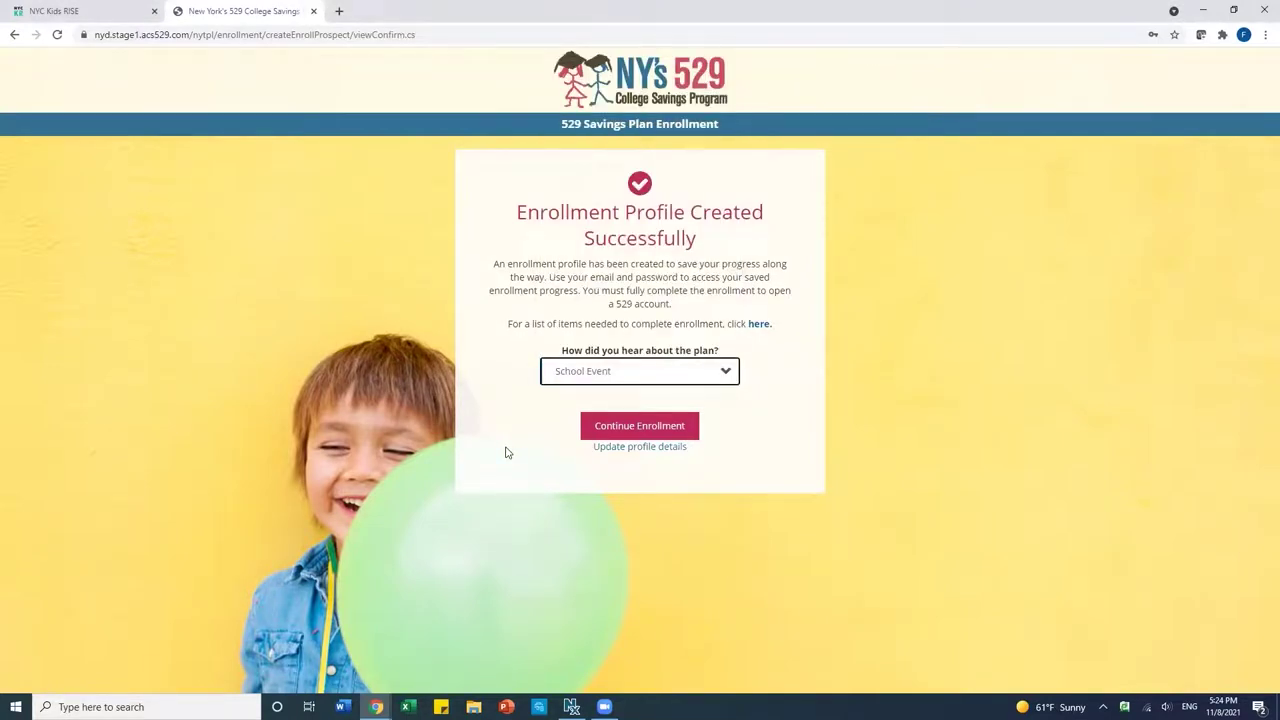
{"action": "left_click", "coordinate": [648, 430]}
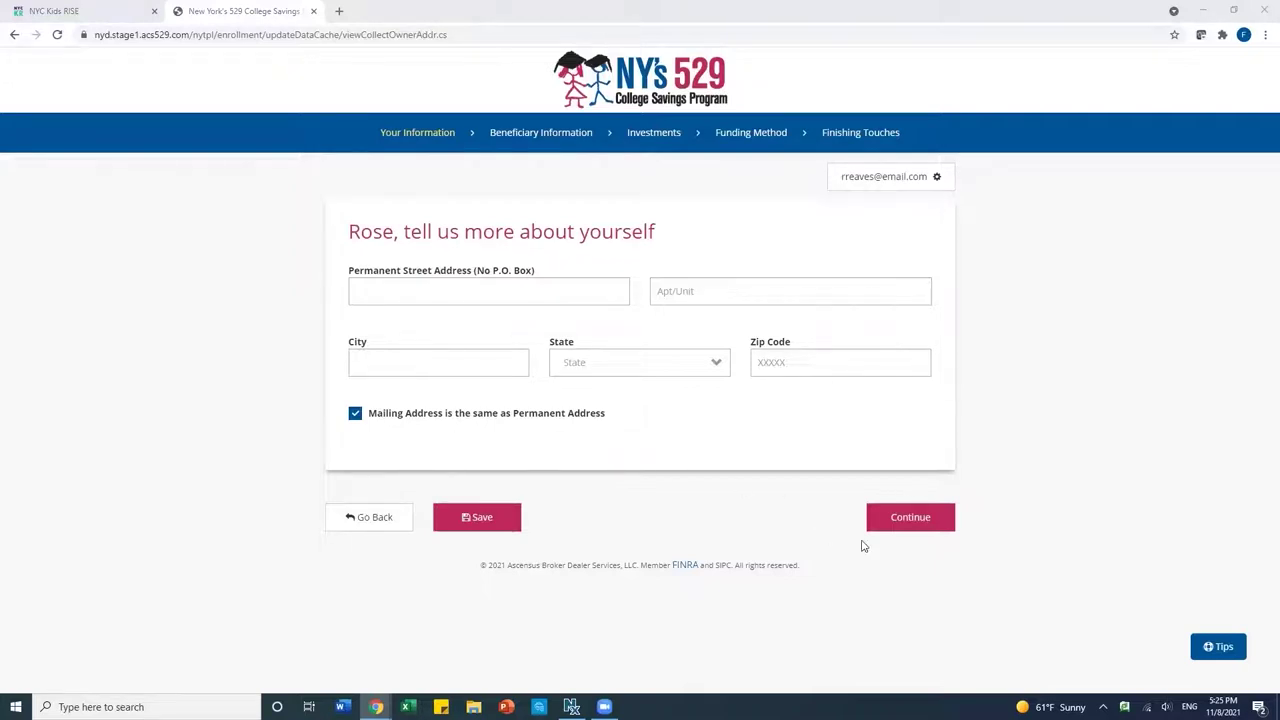
Enter the owner's street address, apartment and city.
{"action": "left_click", "coordinate": [432, 288]}
{"action": "type", "text": "12"}
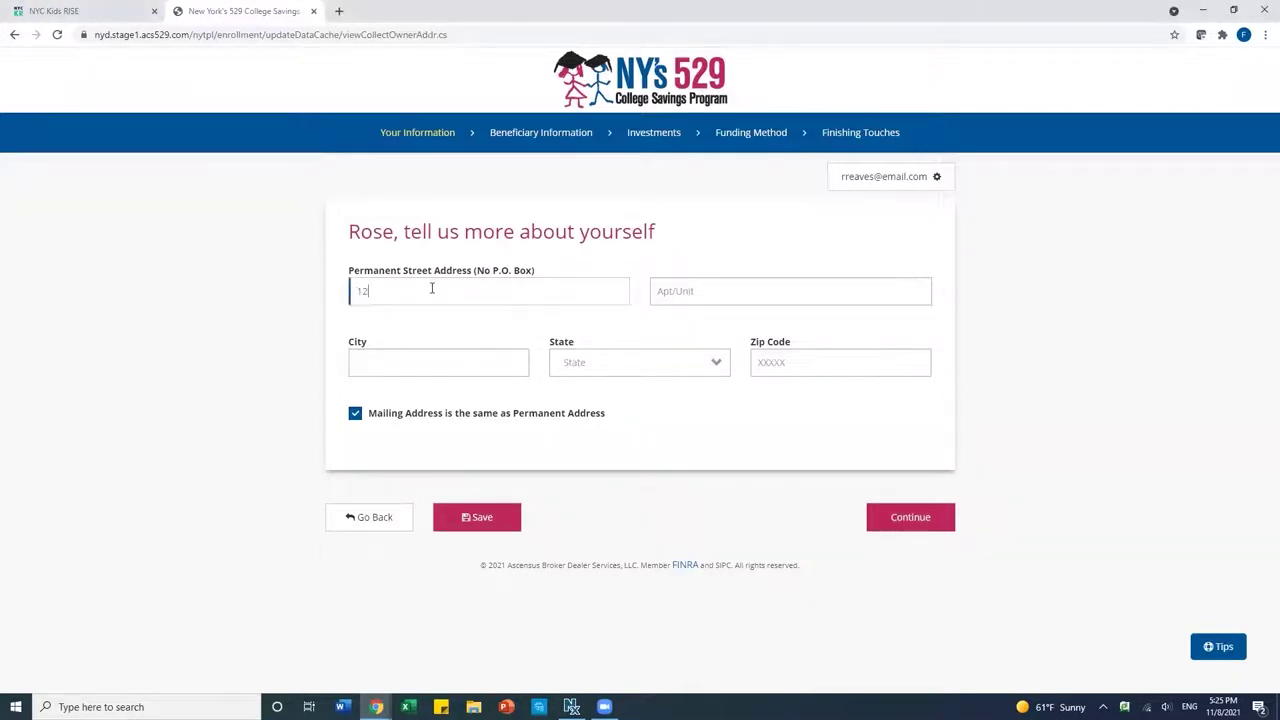
{"action": "type", "text": "3 Main Street"}
{"action": "left_click", "coordinate": [699, 291]}
{"action": "type", "text": "Apt A"}
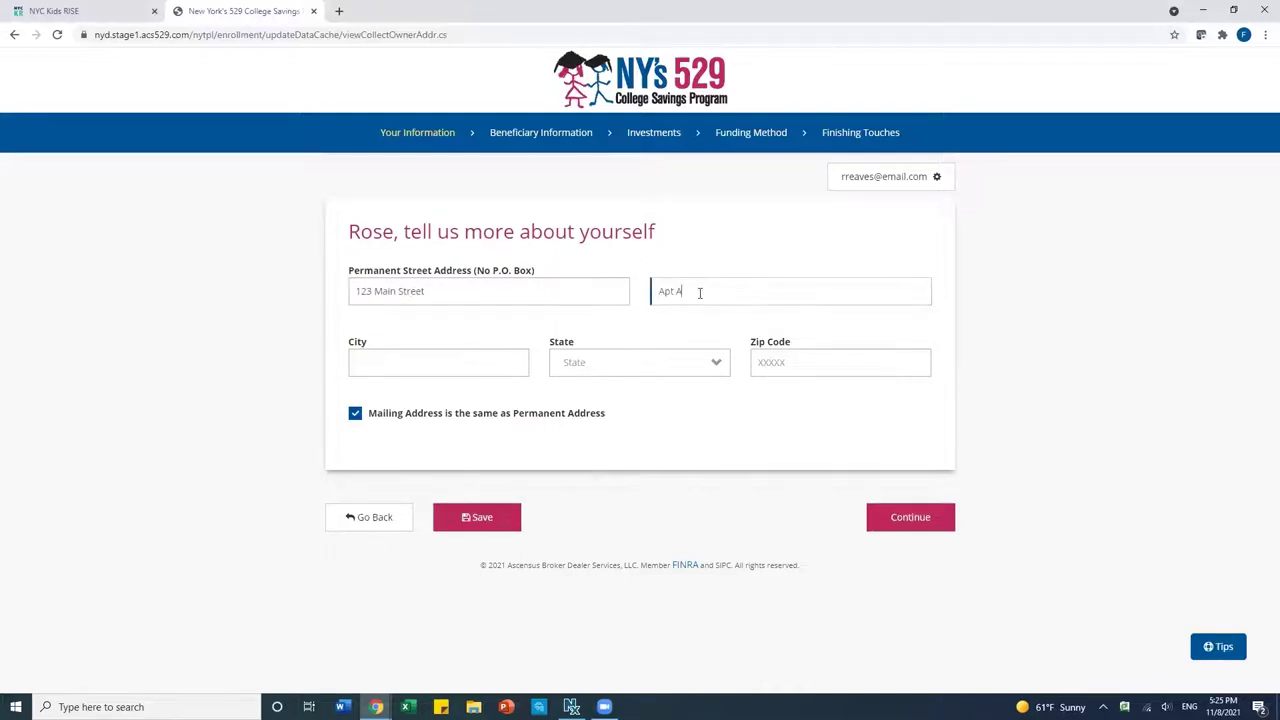
{"action": "left_click", "coordinate": [455, 363]}
{"action": "type", "text": "Any City"}
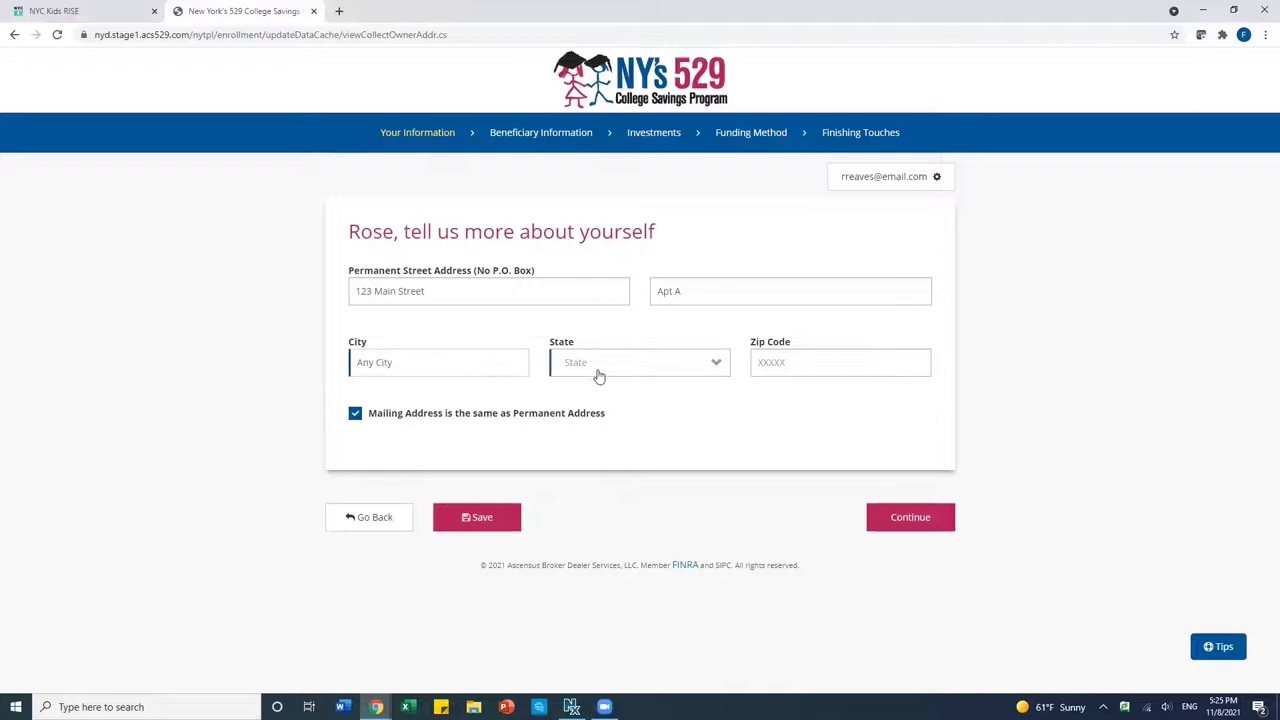
Select the owner's state, enter the zip code and submit the address.
{"action": "left_click", "coordinate": [597, 368]}
{"action": "scroll", "coordinate": [600, 528], "scroll_direction": "down", "scroll_amount": 2}
{"action": "scroll", "coordinate": [601, 528], "scroll_direction": "down", "scroll_amount": 5}
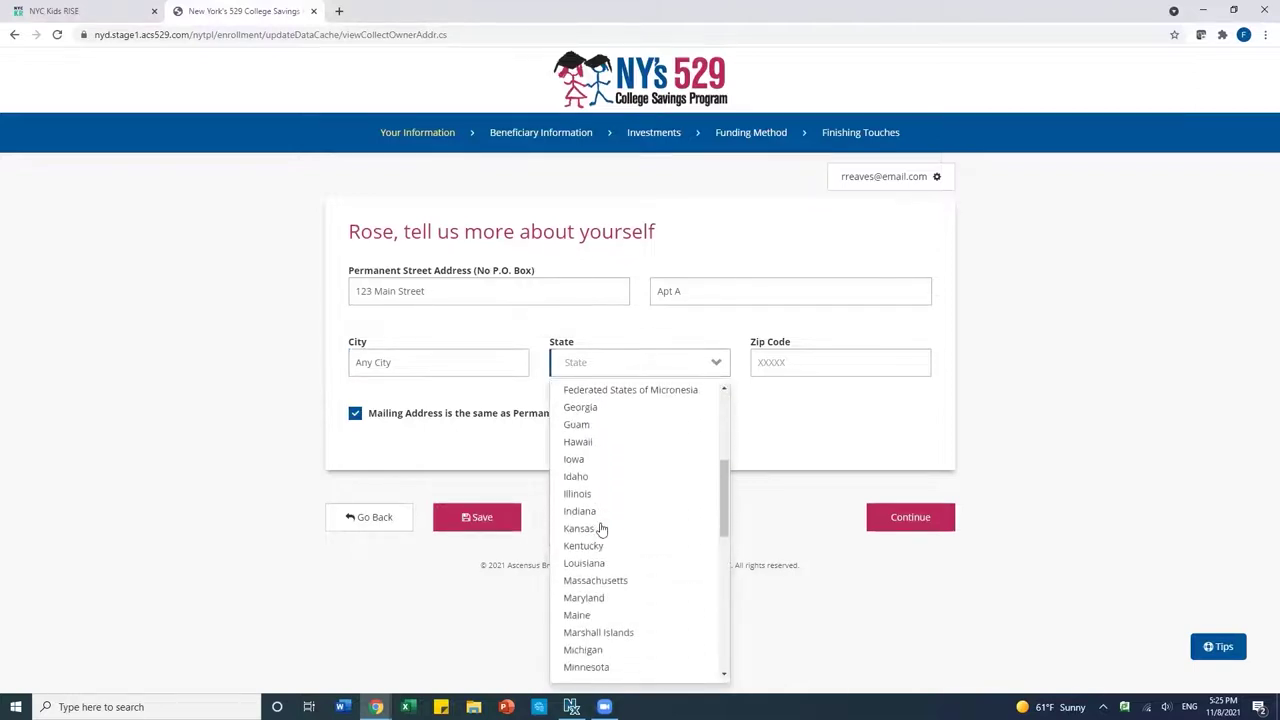
{"action": "scroll", "coordinate": [600, 532], "scroll_direction": "down", "scroll_amount": 2}
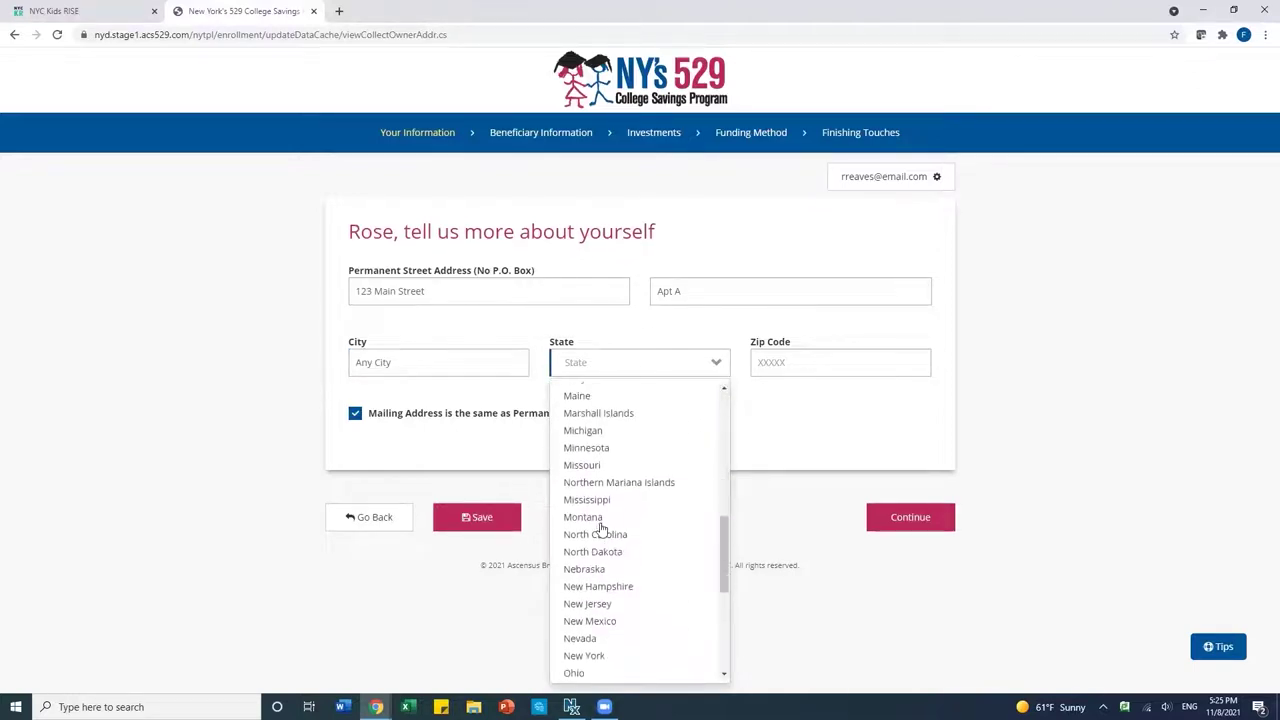
{"action": "left_click", "coordinate": [594, 609]}
{"action": "left_click", "coordinate": [811, 354]}
{"action": "type", "text": "10039"}
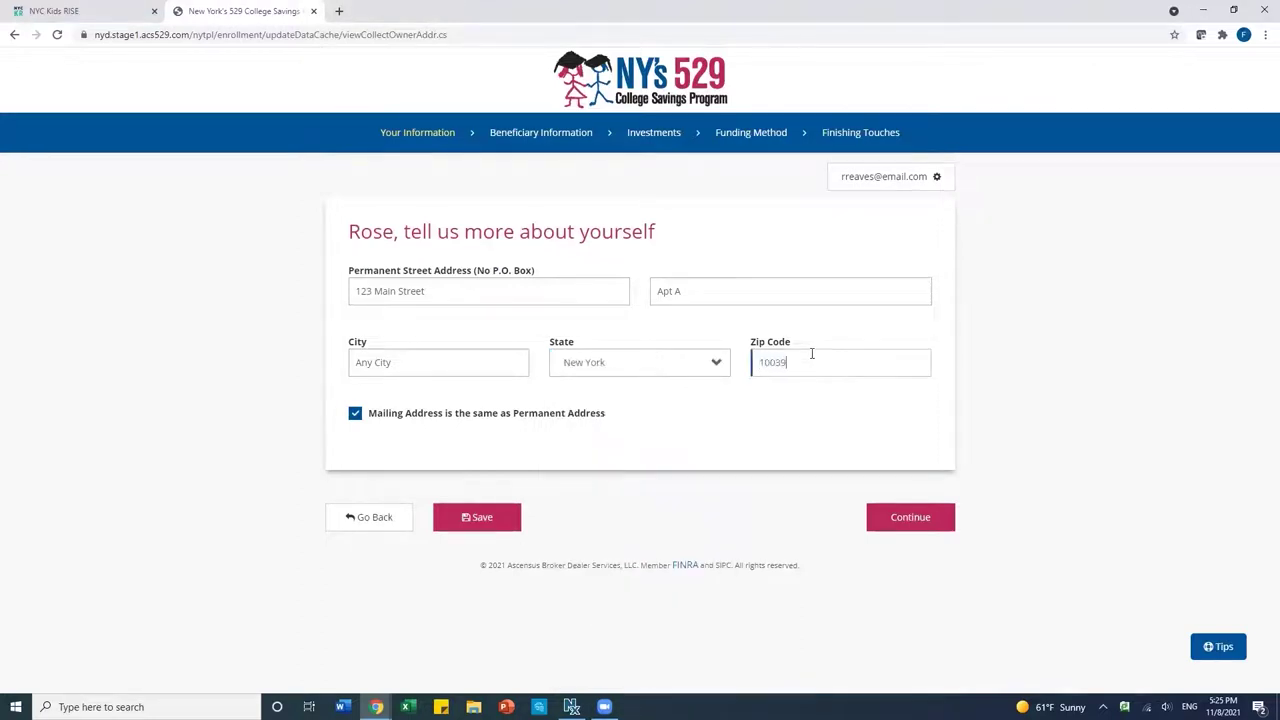
{"action": "left_click", "coordinate": [903, 528]}
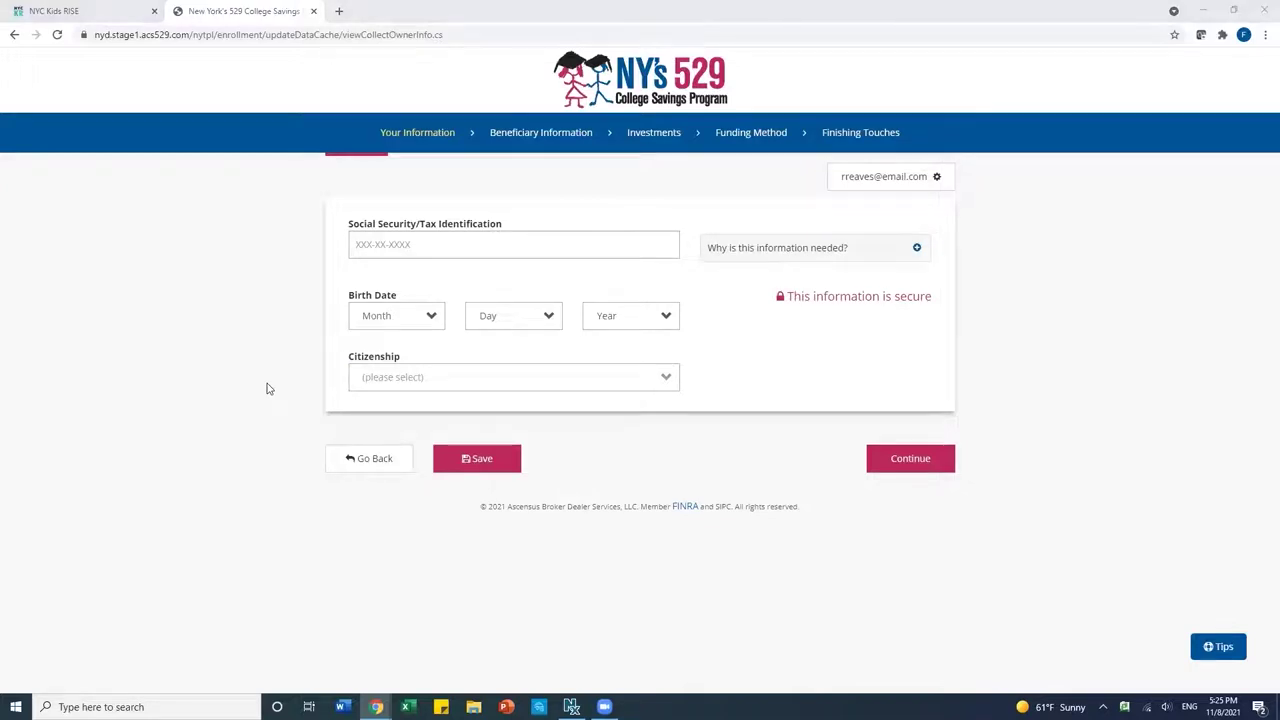
Enter the owner's Social Security/Tax ID number.
{"action": "left_click", "coordinate": [499, 393]}
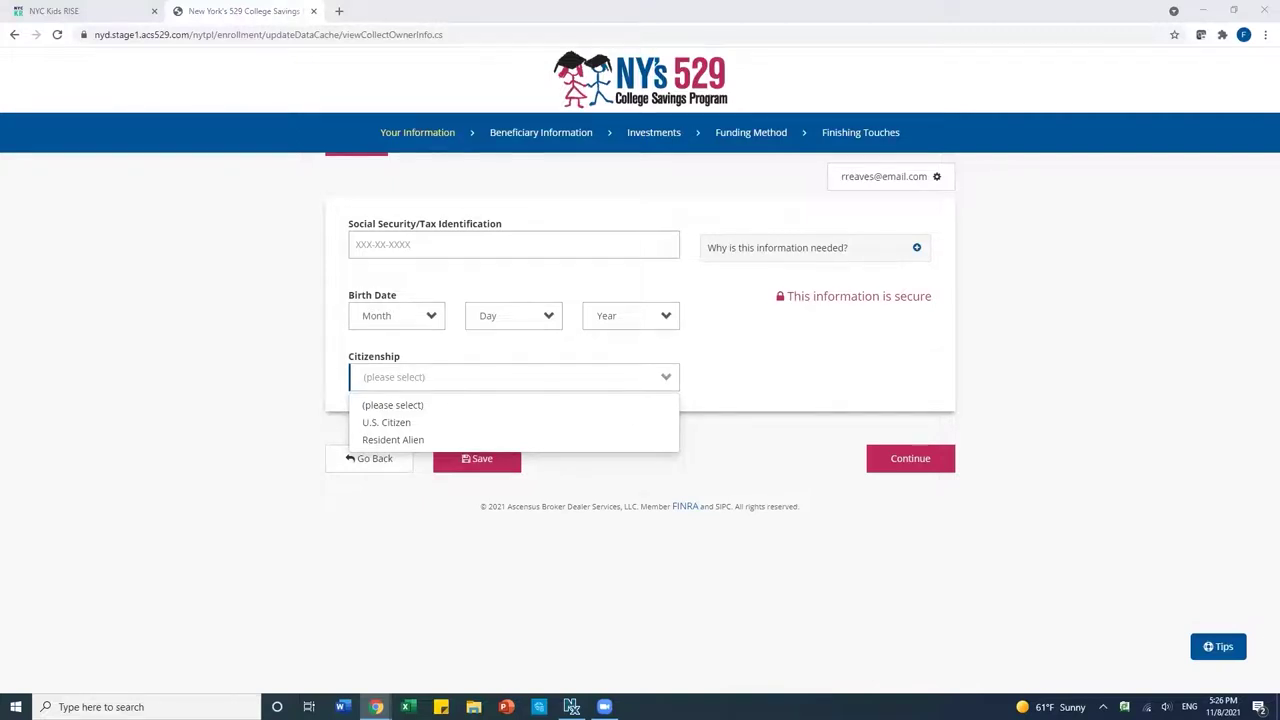
{"action": "left_click", "coordinate": [376, 242]}
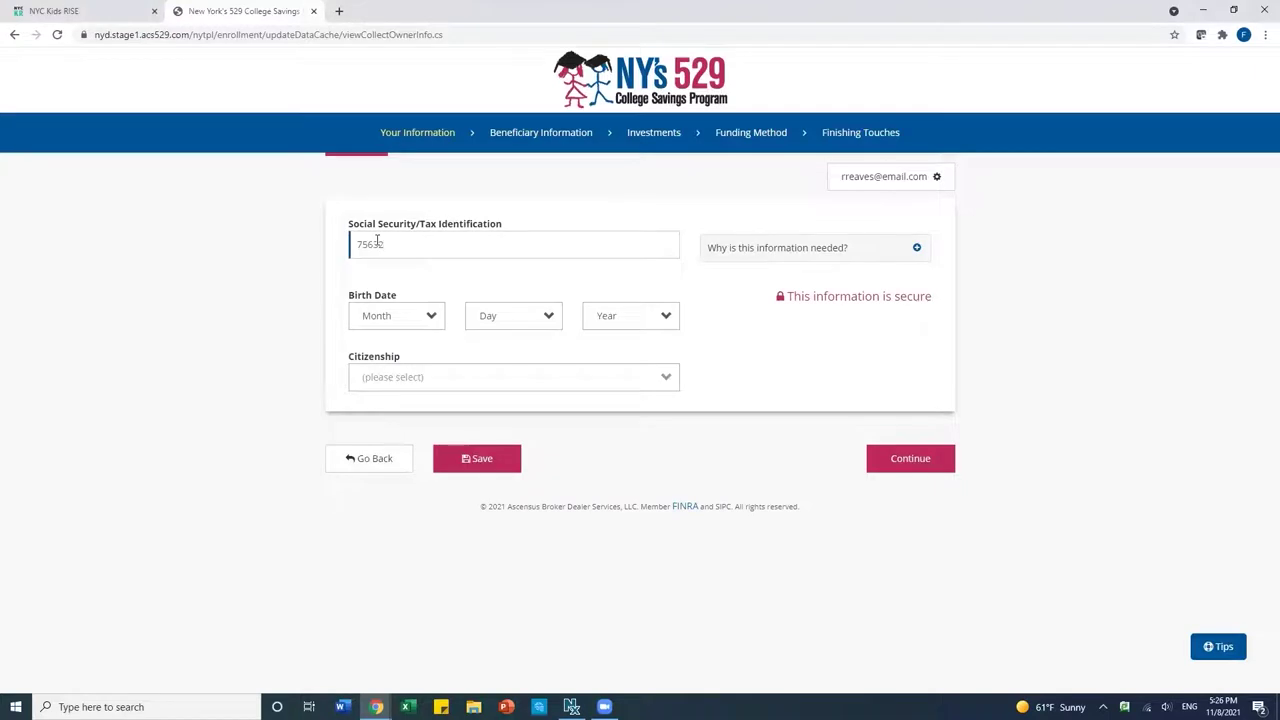
Set the owner's birth date to January 3, 1978.
{"action": "left_click", "coordinate": [384, 324]}
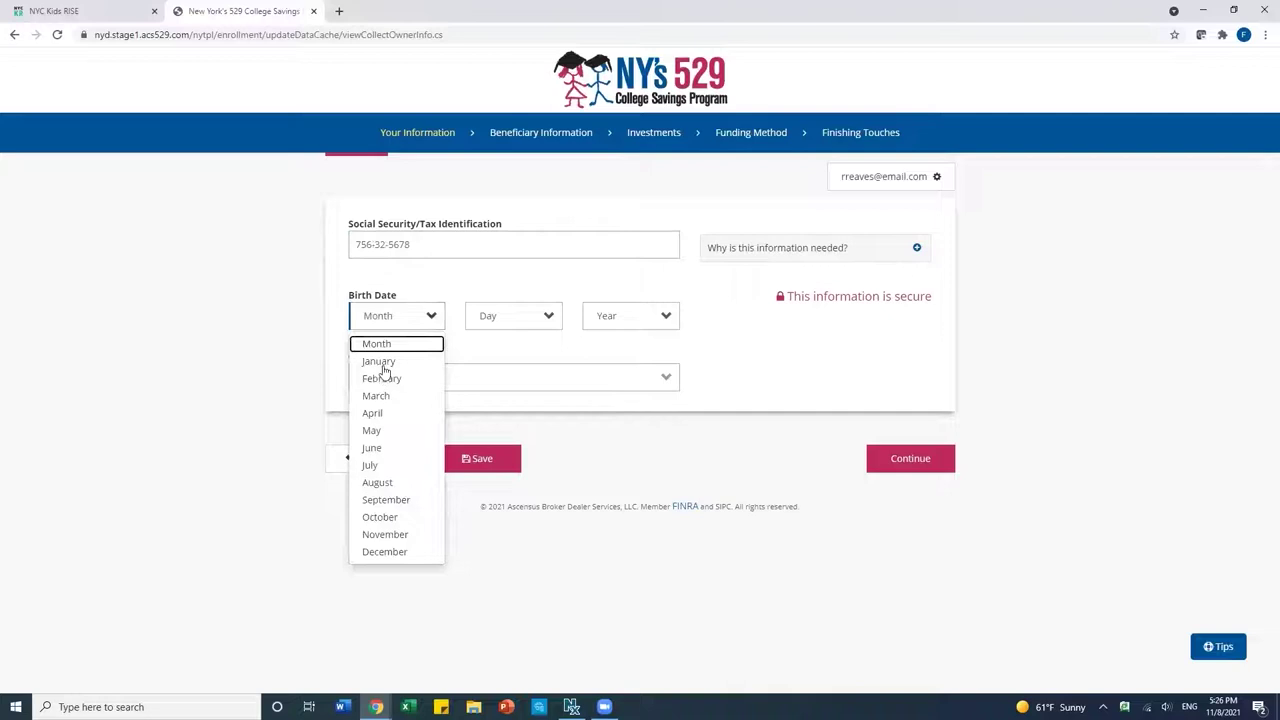
{"action": "left_click", "coordinate": [382, 364]}
{"action": "left_click", "coordinate": [533, 316]}
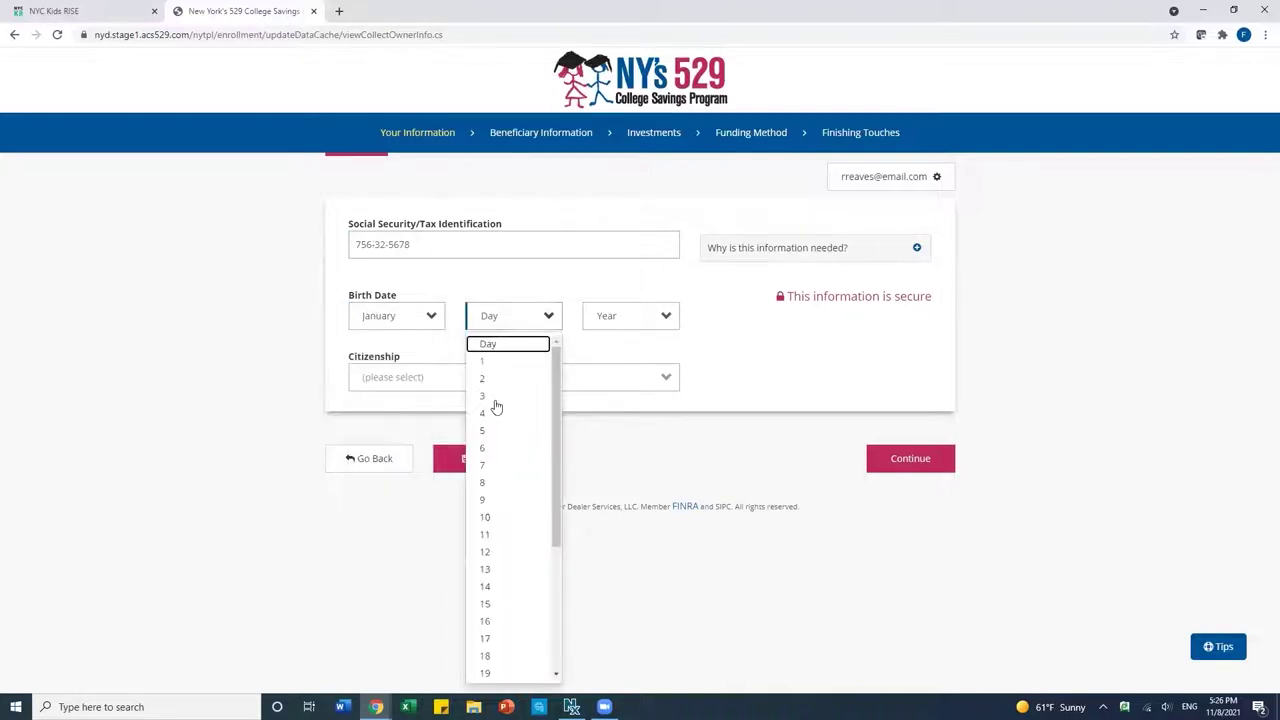
{"action": "left_click", "coordinate": [495, 398]}
{"action": "left_click", "coordinate": [606, 320]}
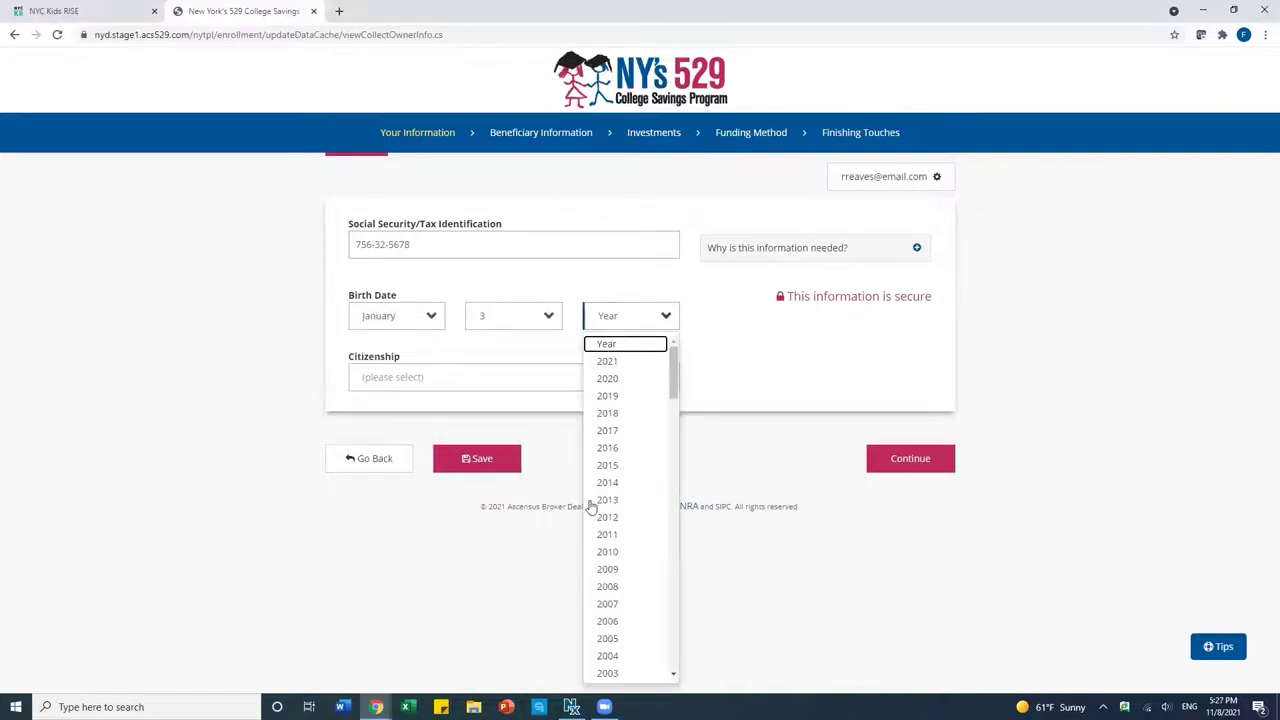
{"action": "scroll", "coordinate": [614, 614], "scroll_direction": "down", "scroll_amount": 4}
{"action": "scroll", "coordinate": [616, 619], "scroll_direction": "down", "scroll_amount": 1}
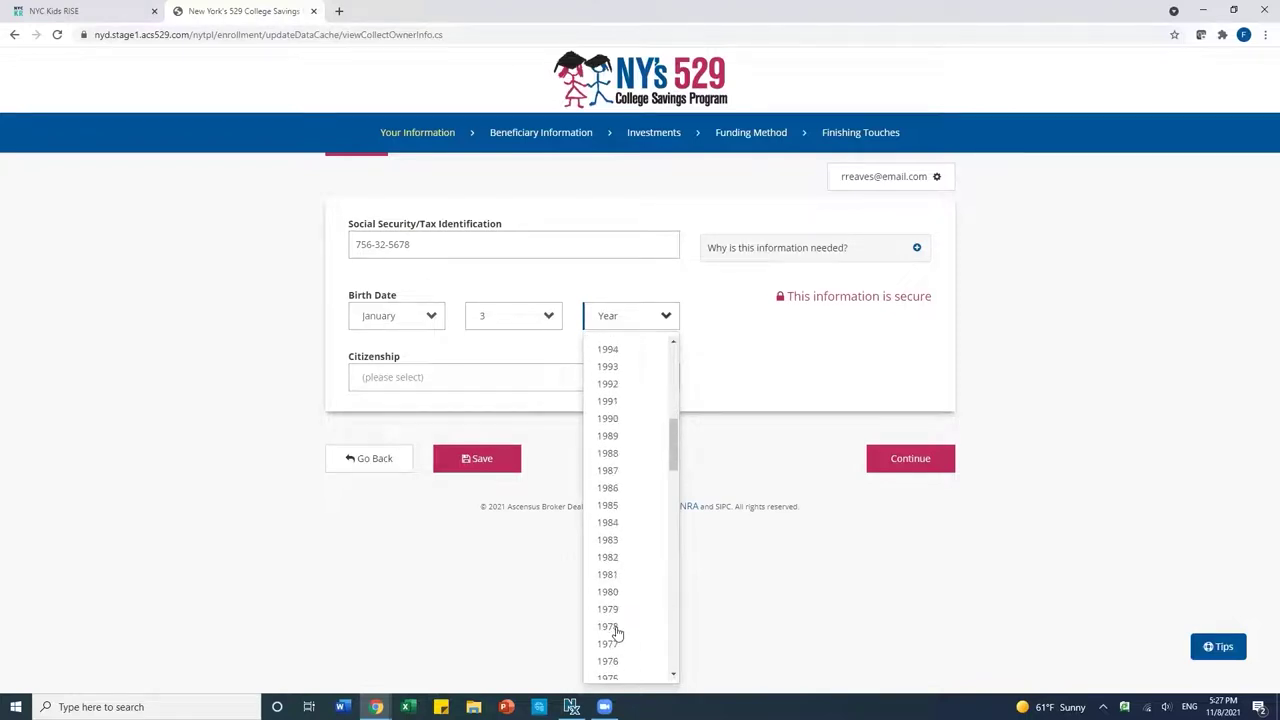
{"action": "left_click", "coordinate": [616, 630]}
Mark the owner as a U.S. Citizen and continue to the beneficiary form.
{"action": "left_click", "coordinate": [383, 386]}
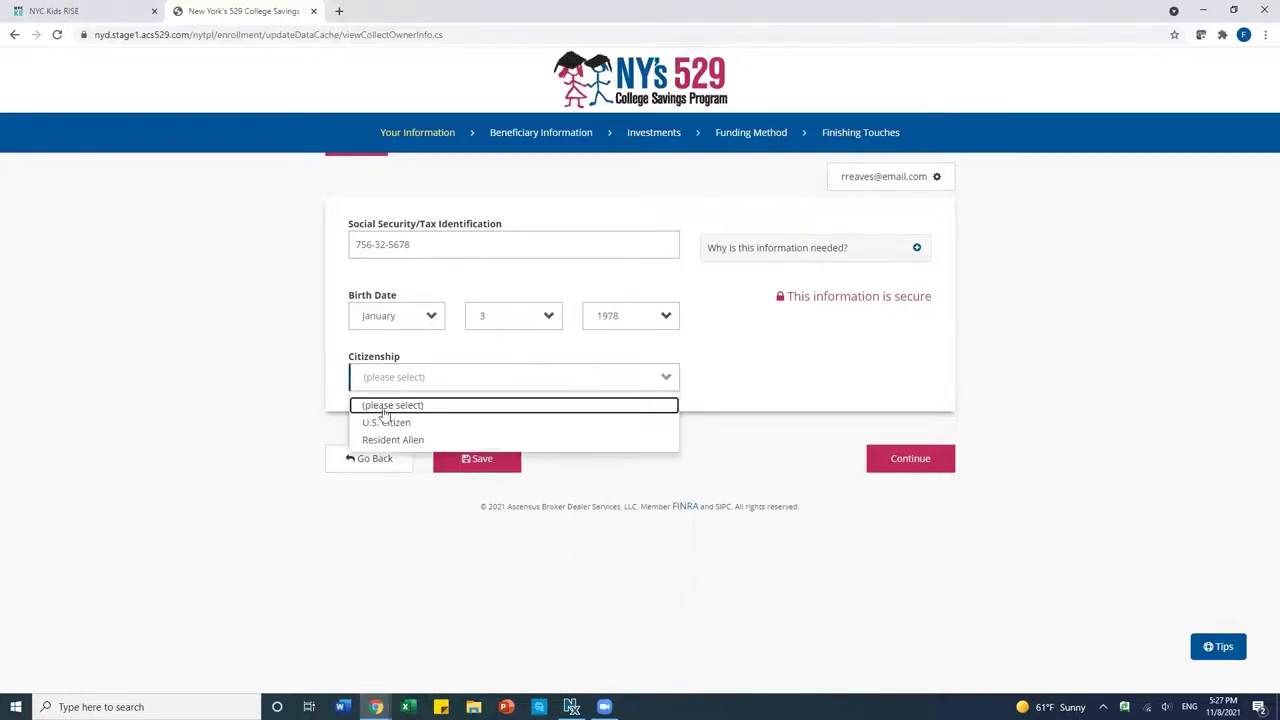
{"action": "left_click", "coordinate": [386, 422]}
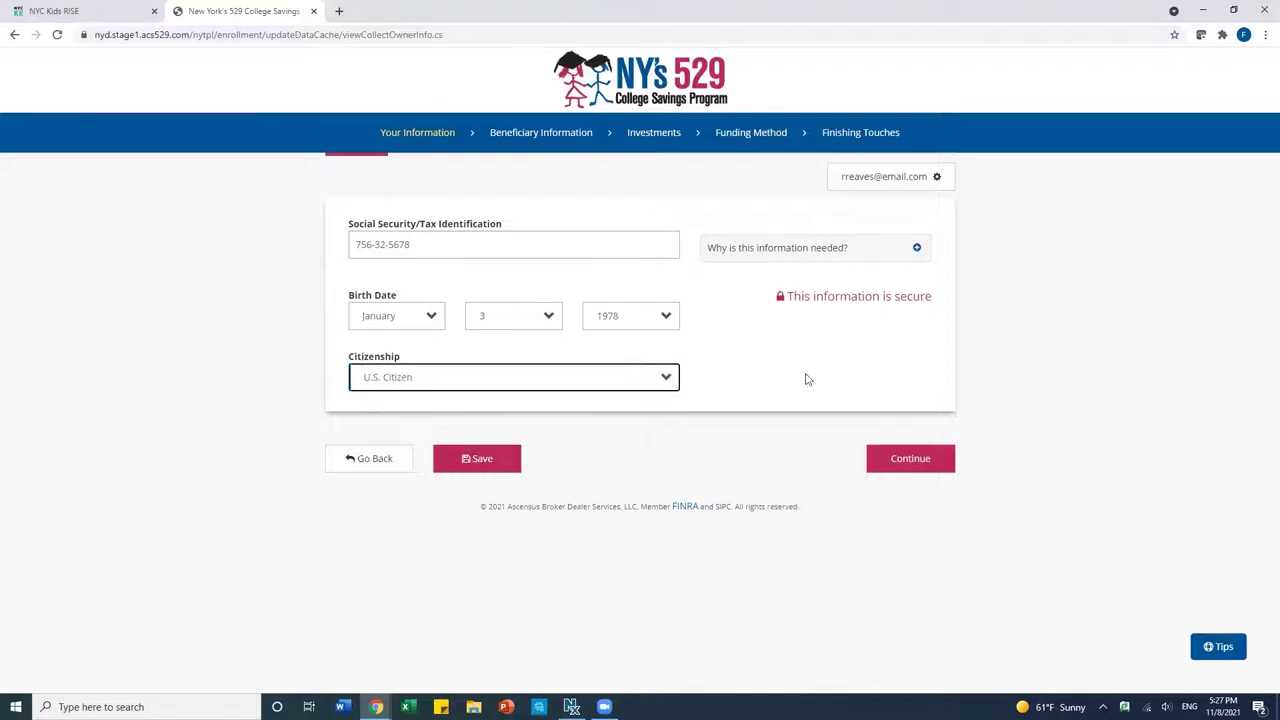
{"action": "left_click", "coordinate": [897, 465]}
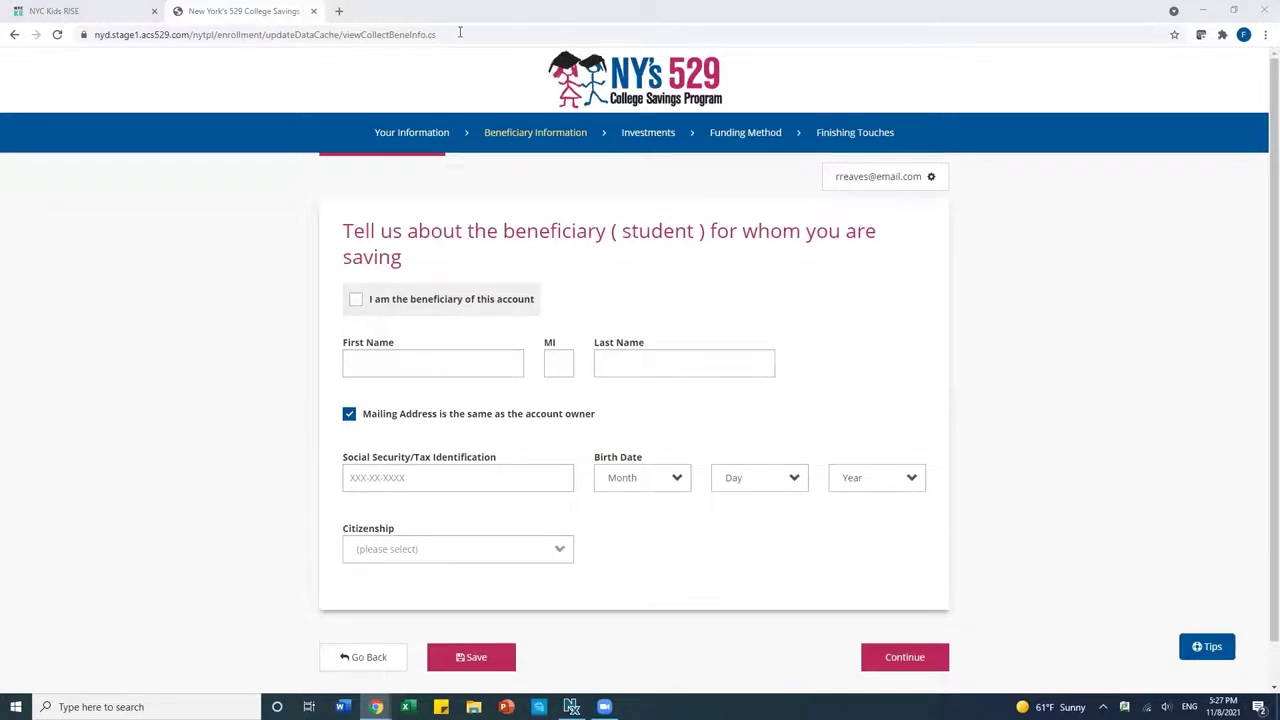
Enter the beneficiary's first name, last name and Social Security number.
{"action": "left_click", "coordinate": [394, 362]}
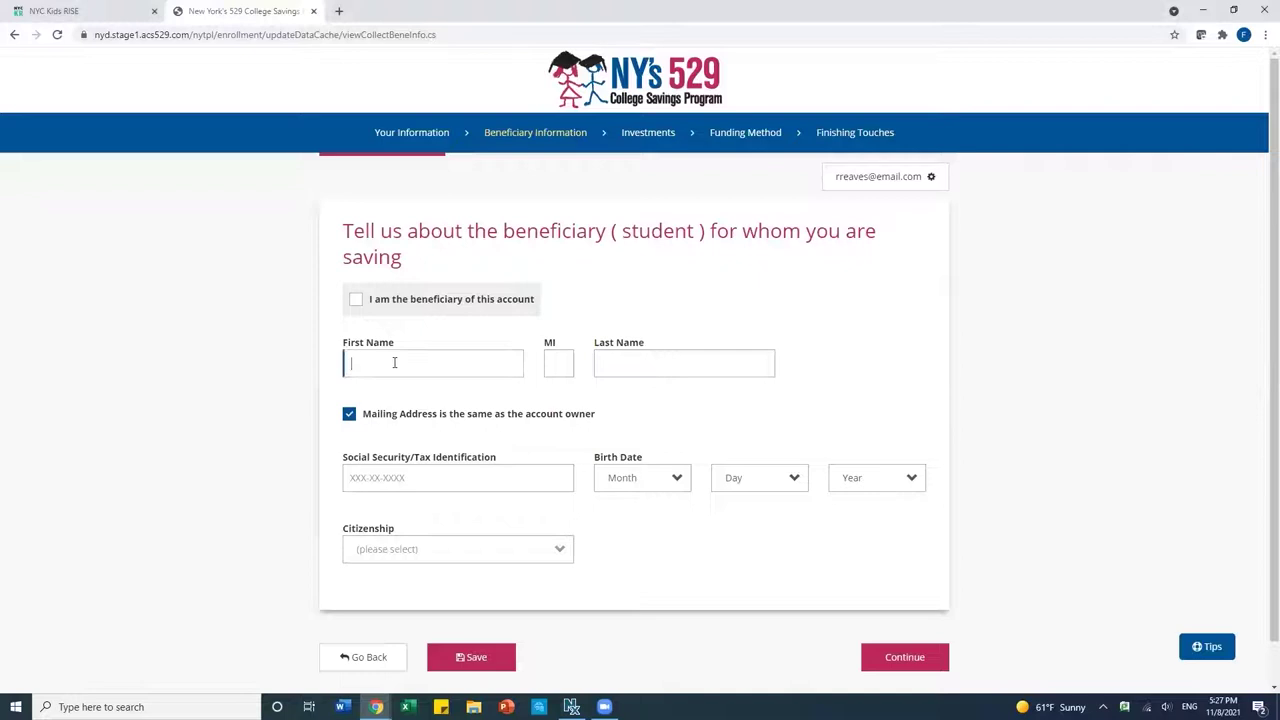
{"action": "left_click", "coordinate": [648, 356]}
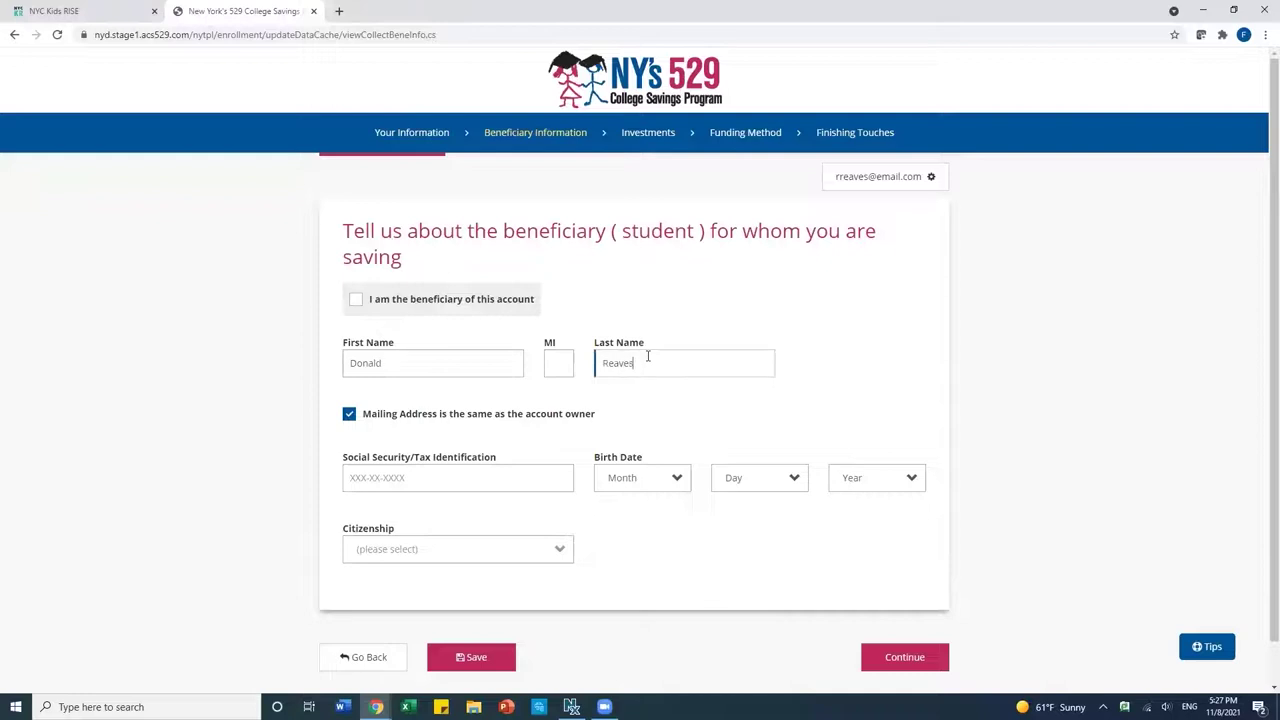
{"action": "left_click", "coordinate": [454, 474]}
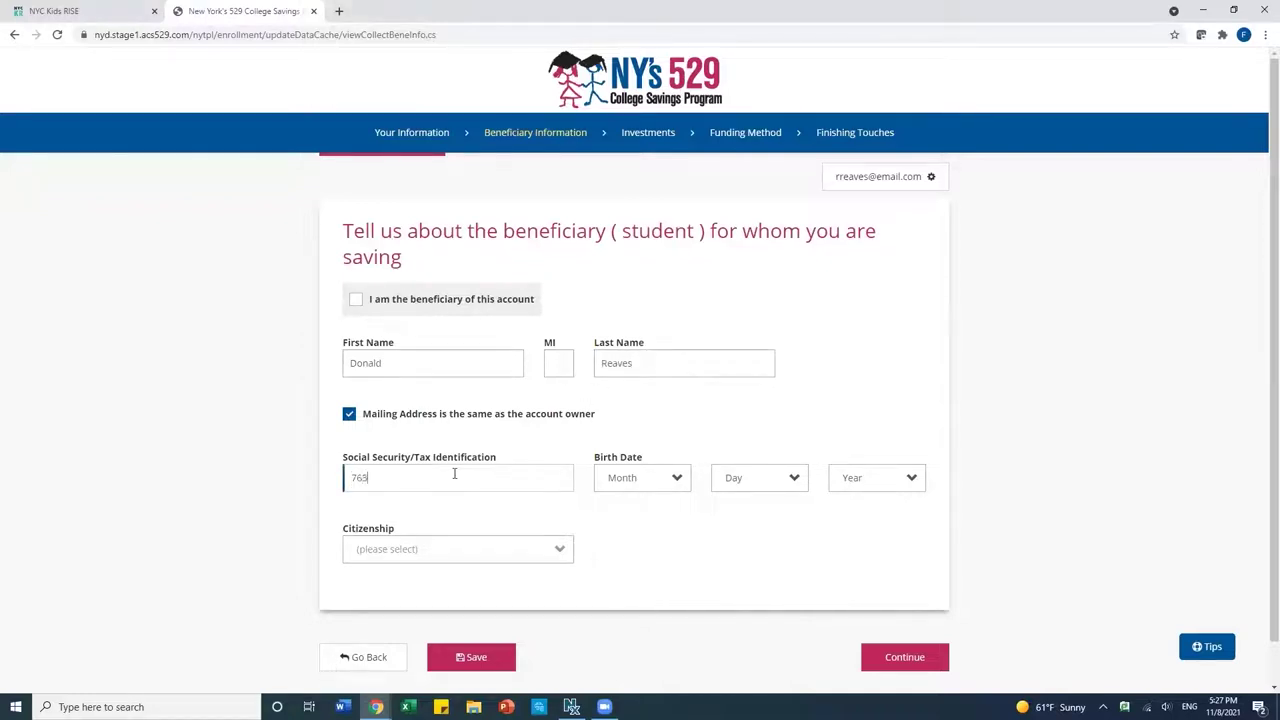
{"action": "left_click", "coordinate": [634, 486]}
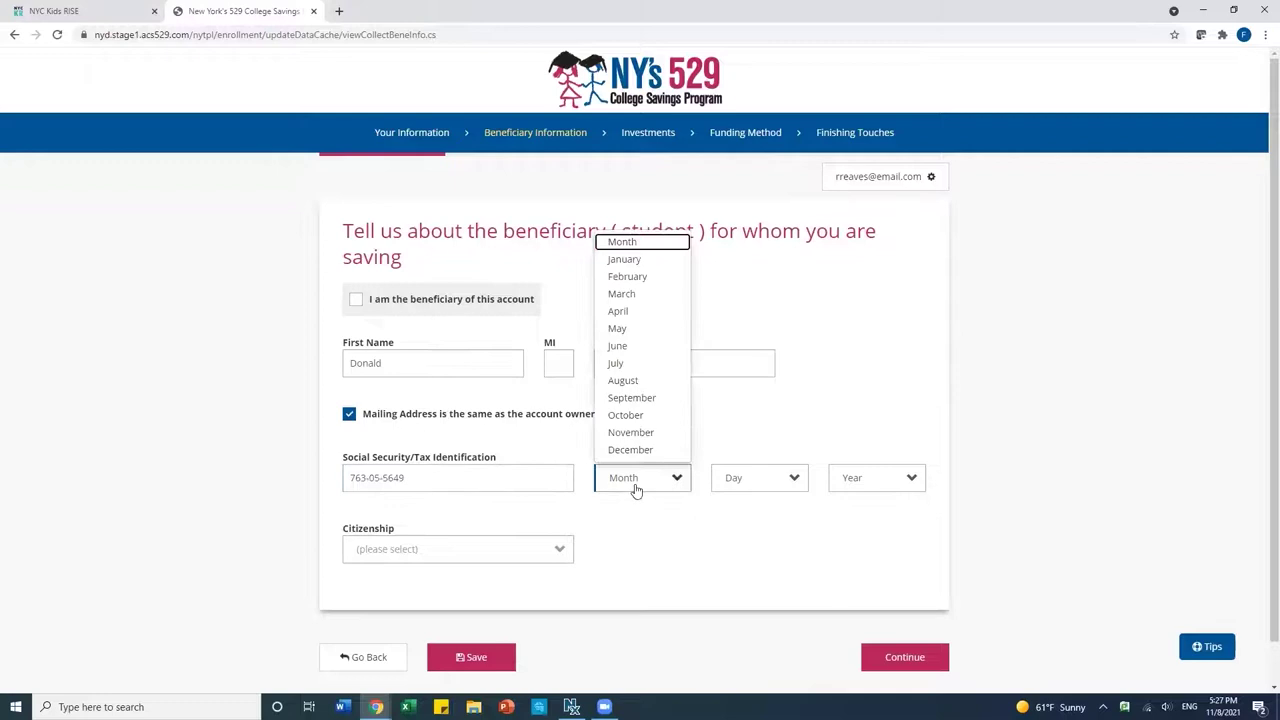
{"action": "left_click", "coordinate": [652, 435]}
{"action": "left_click", "coordinate": [729, 480]}
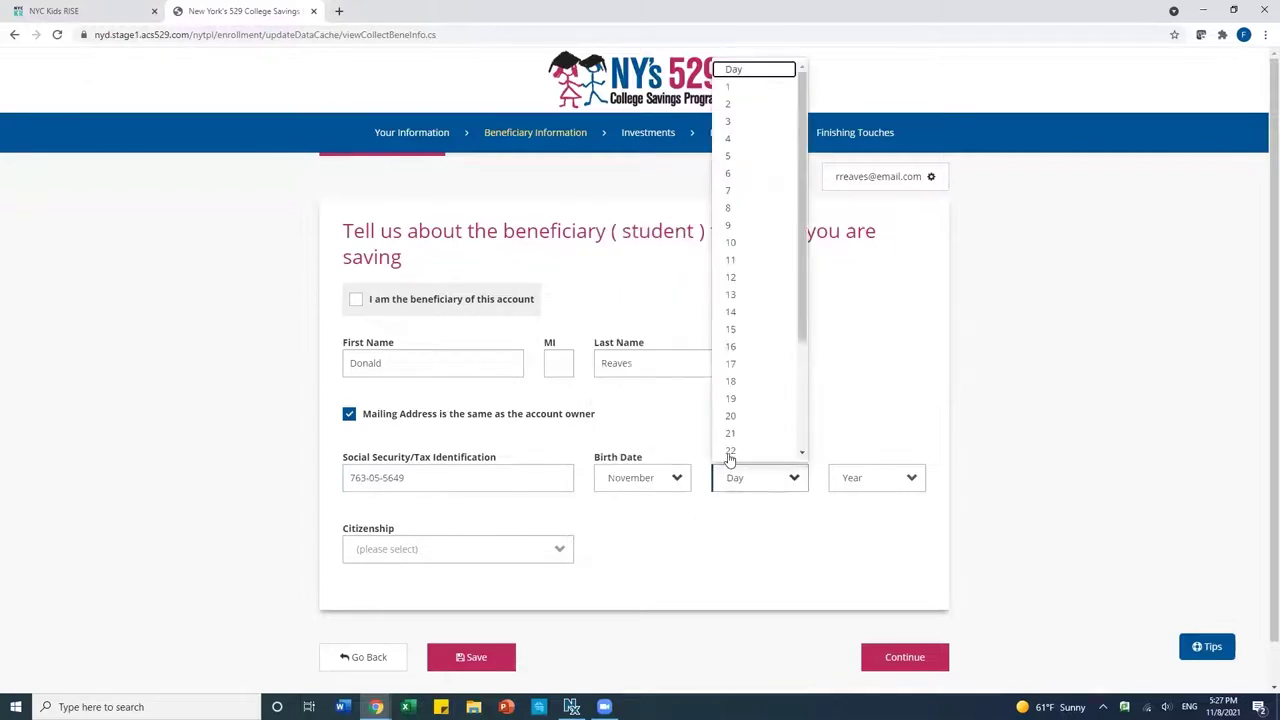
{"action": "left_click", "coordinate": [734, 383]}
{"action": "left_click", "coordinate": [851, 478]}
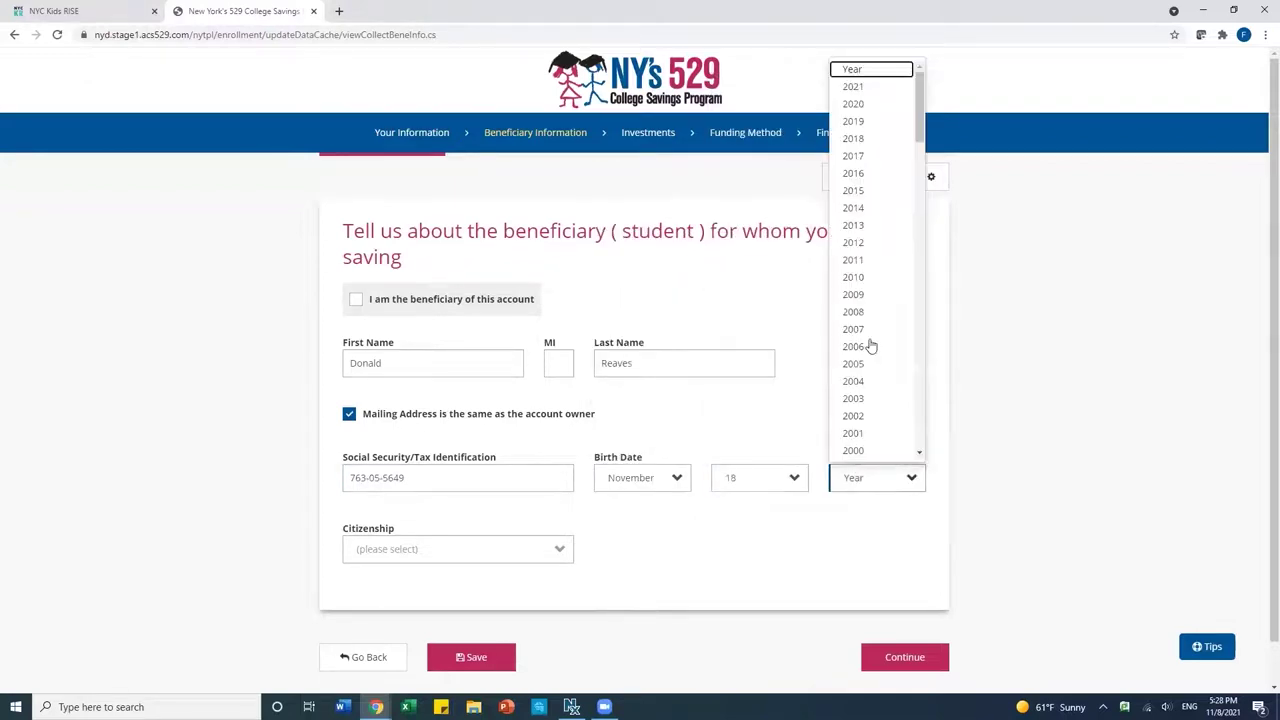
{"action": "left_click", "coordinate": [864, 242]}
Mark the beneficiary as a U.S. Citizen and submit the beneficiary details.
{"action": "left_click", "coordinate": [443, 551]}
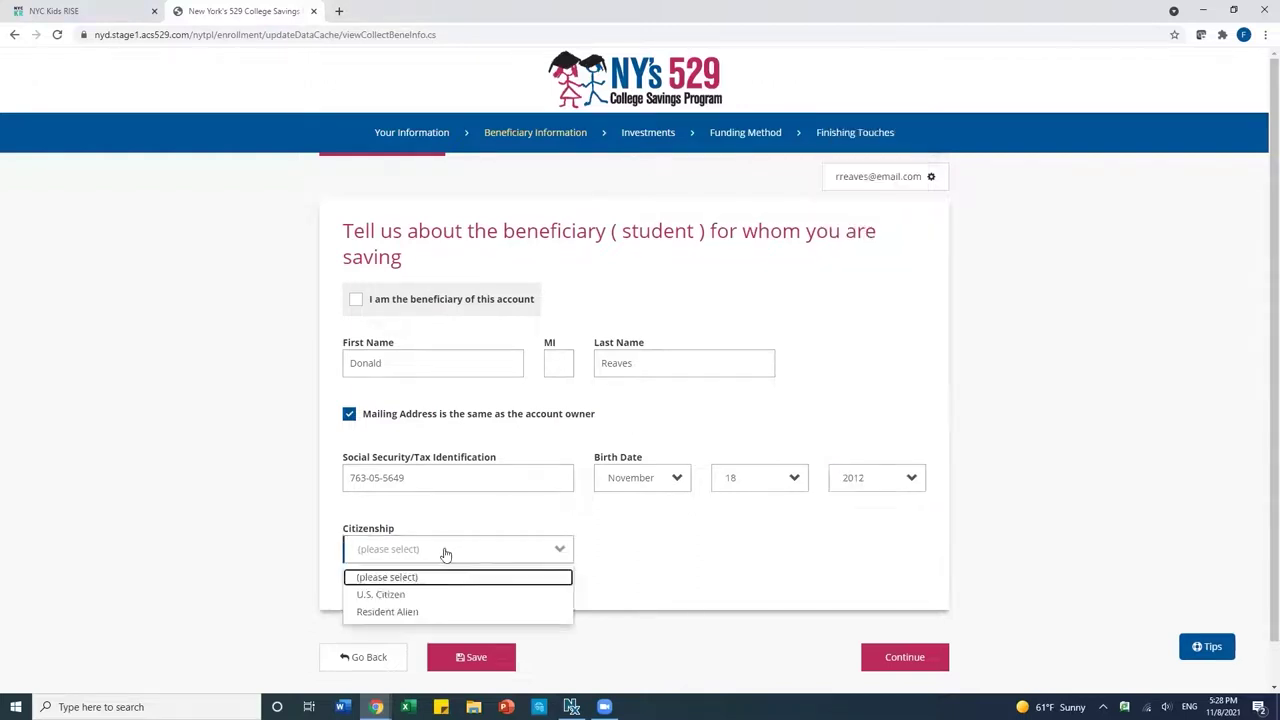
{"action": "left_click", "coordinate": [397, 594]}
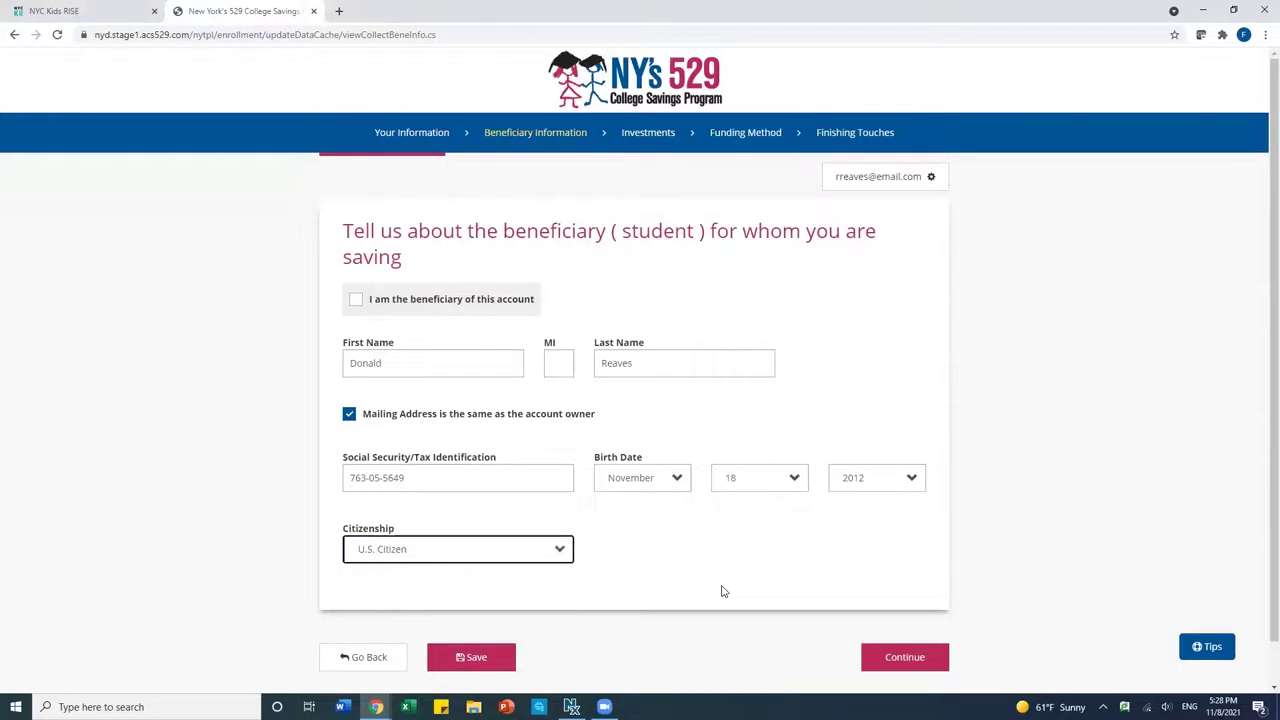
{"action": "scroll", "coordinate": [724, 591], "scroll_direction": "down", "scroll_amount": 1}
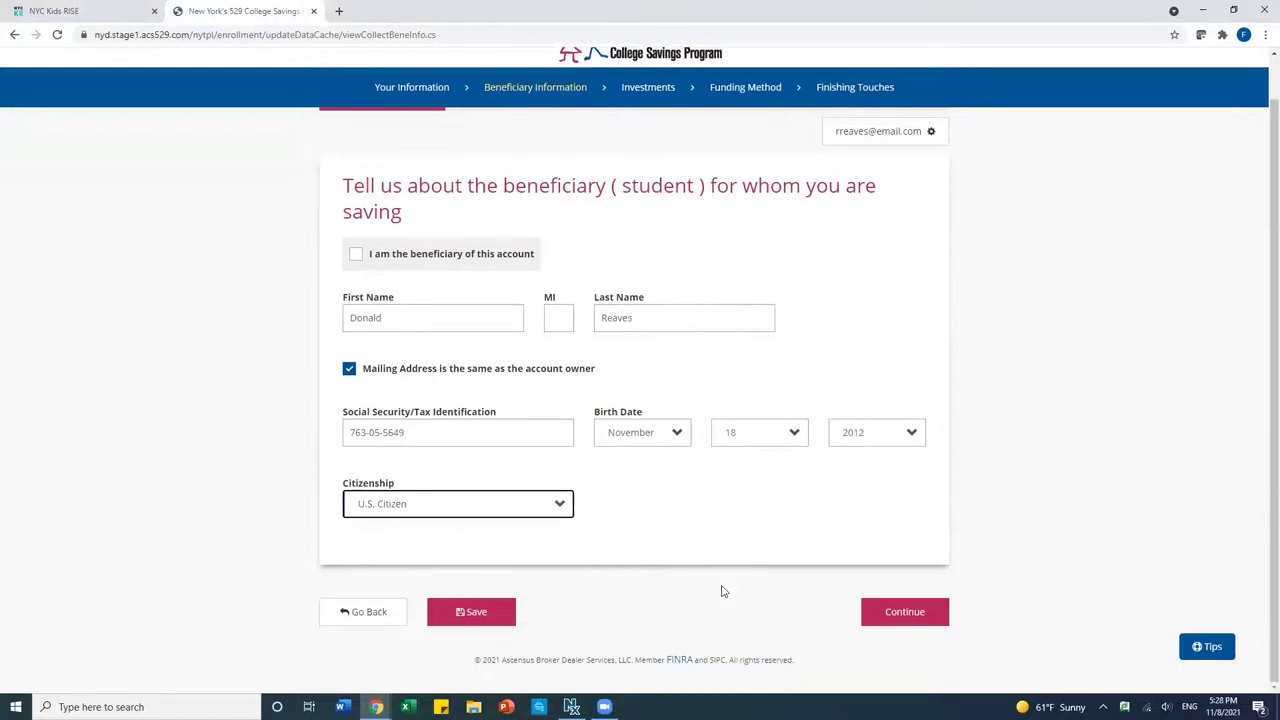
{"action": "left_click", "coordinate": [904, 614]}
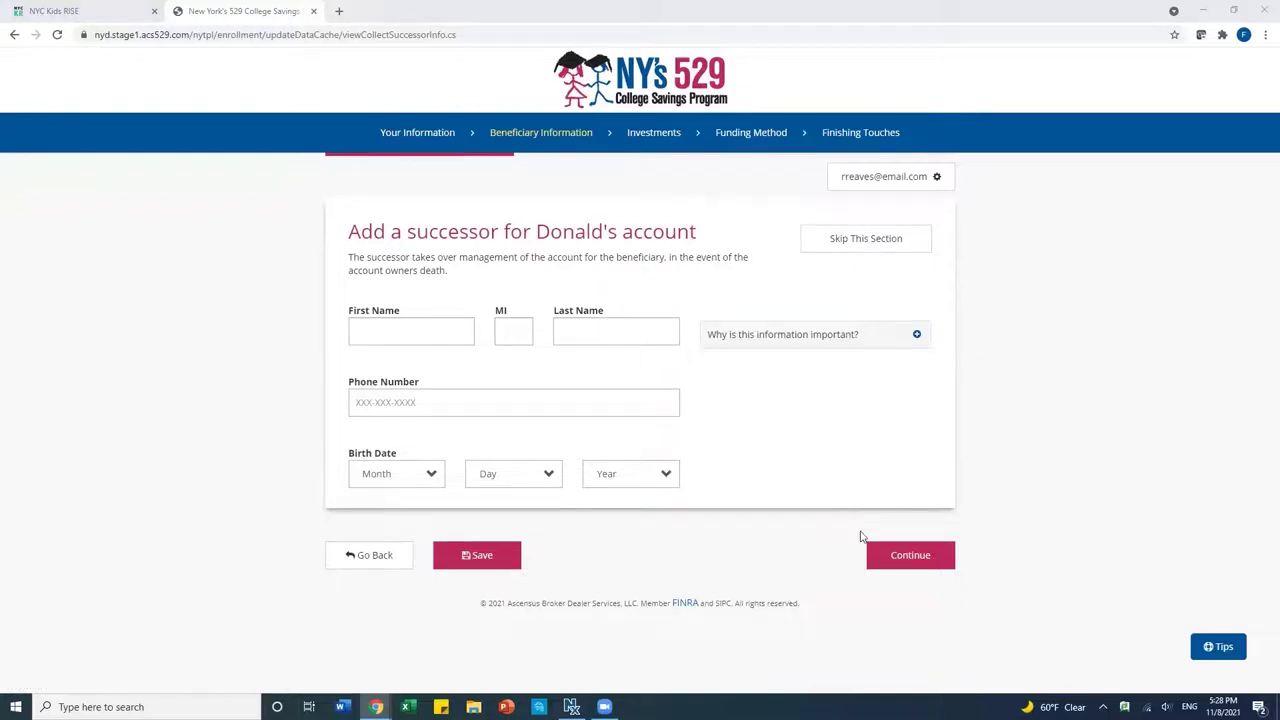
Skip naming a successor for the account.
{"action": "left_click", "coordinate": [845, 242]}
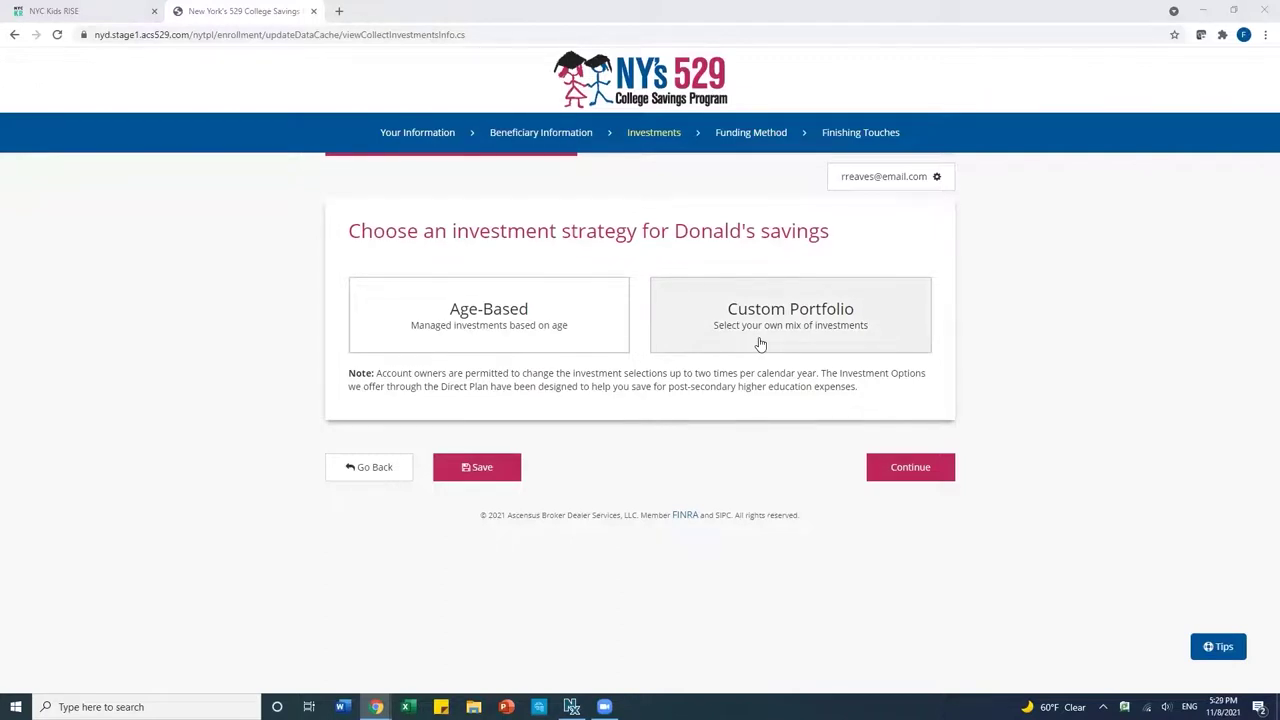
Preview the Custom and Individual Portfolio options, then pick the Age-Based investment strategy.
{"action": "left_click", "coordinate": [760, 344]}
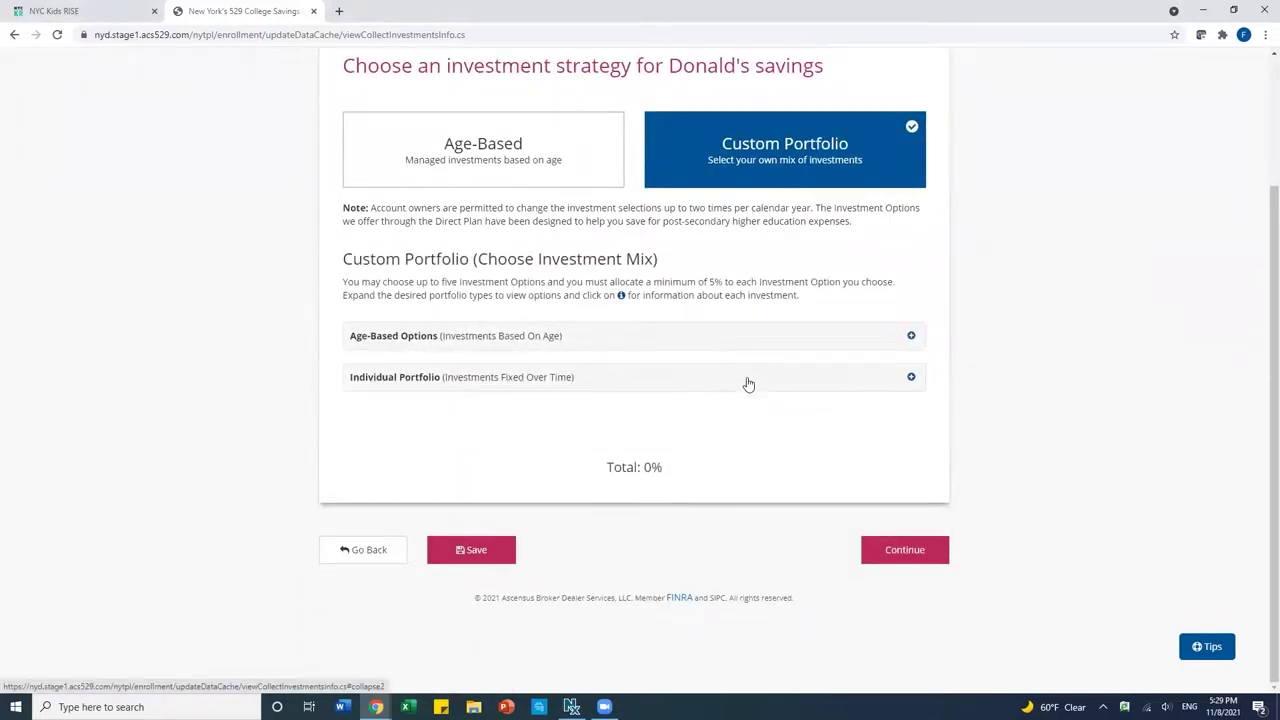
{"action": "left_click", "coordinate": [748, 384]}
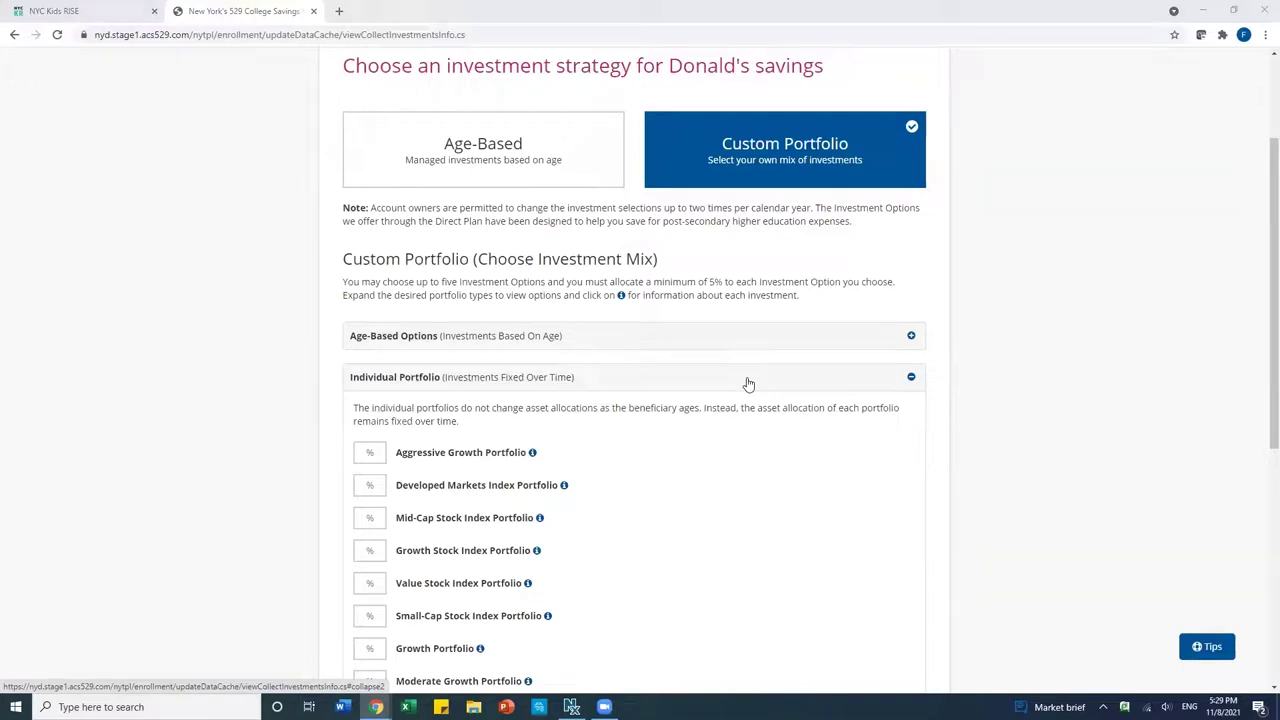
{"action": "left_click", "coordinate": [483, 155]}
{"action": "scroll", "coordinate": [485, 157], "scroll_direction": "down", "scroll_amount": 2}
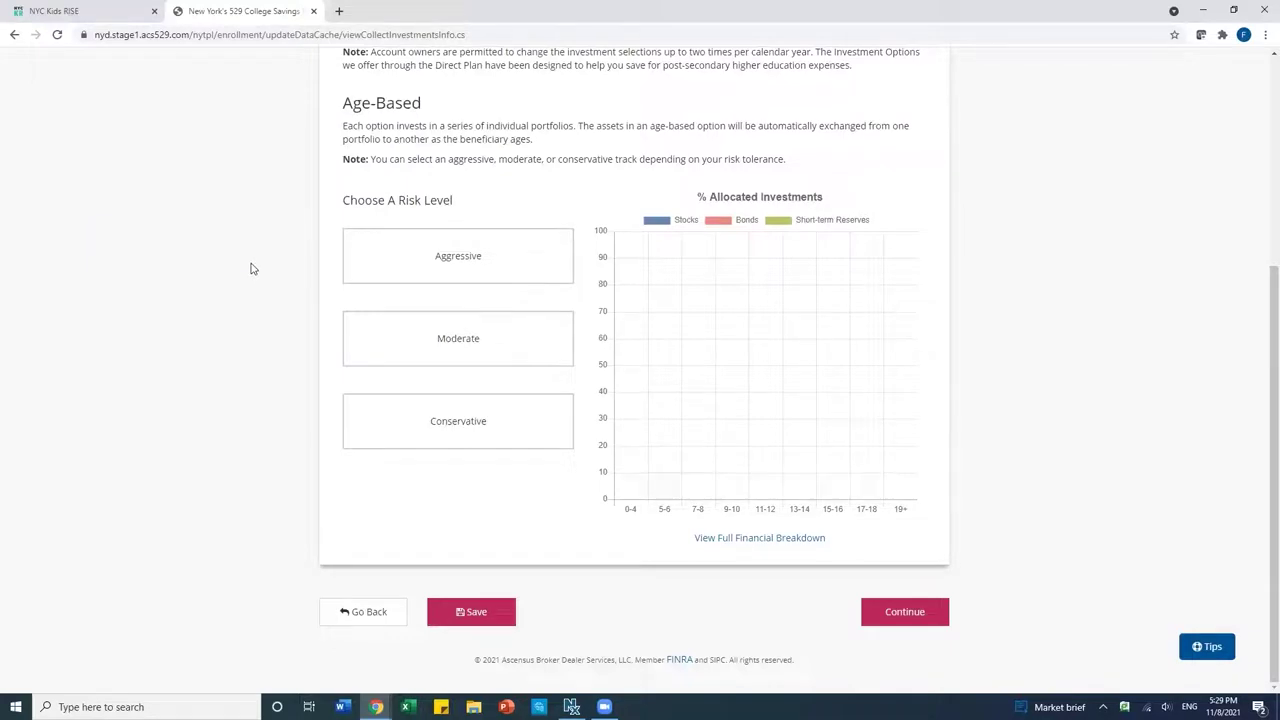
Compare the Aggressive, Moderate and Conservative allocations, settle on Moderate, and continue.
{"action": "scroll", "coordinate": [278, 267], "scroll_direction": "up", "scroll_amount": 1}
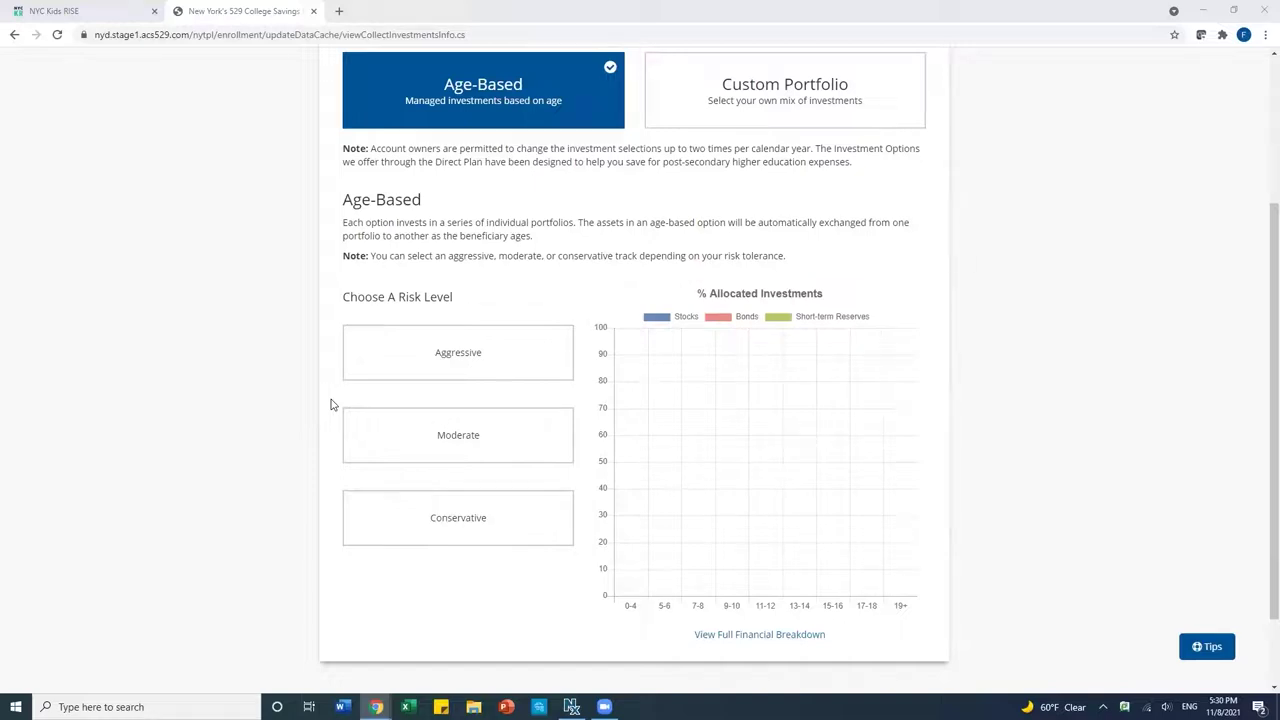
{"action": "left_click", "coordinate": [397, 378]}
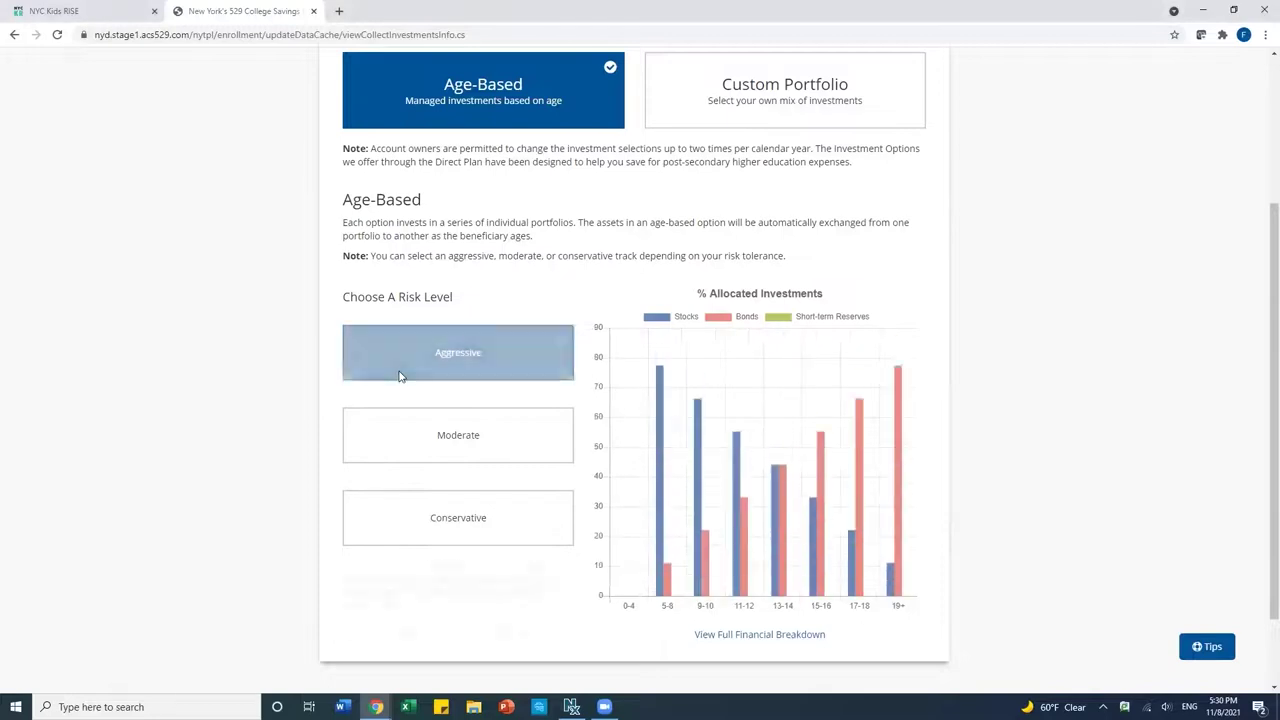
{"action": "left_click", "coordinate": [400, 441]}
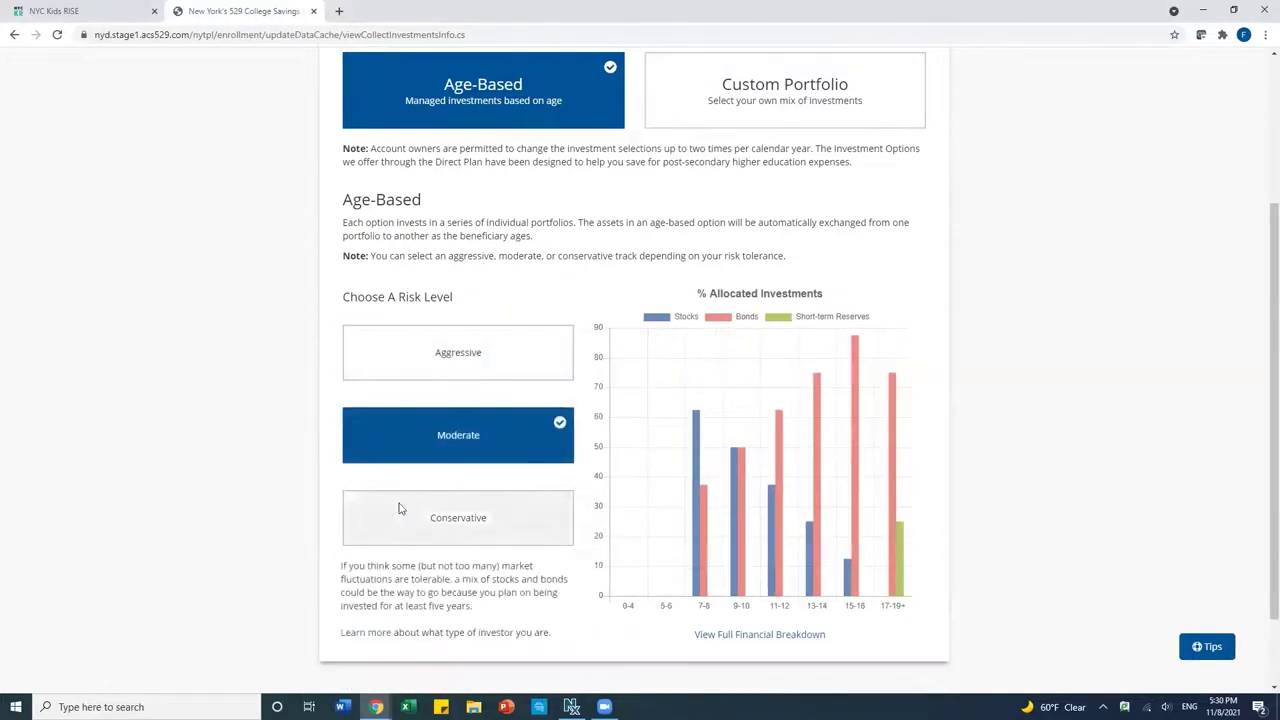
{"action": "left_click", "coordinate": [400, 511]}
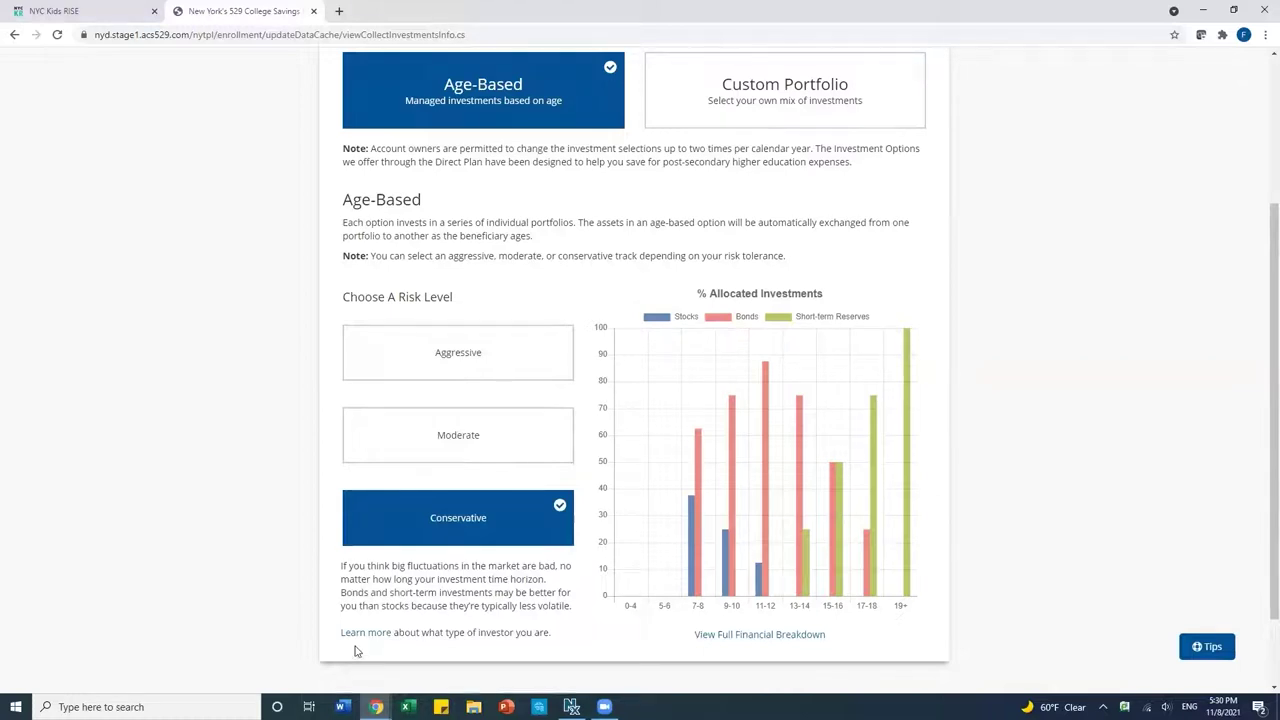
{"action": "left_click", "coordinate": [432, 453]}
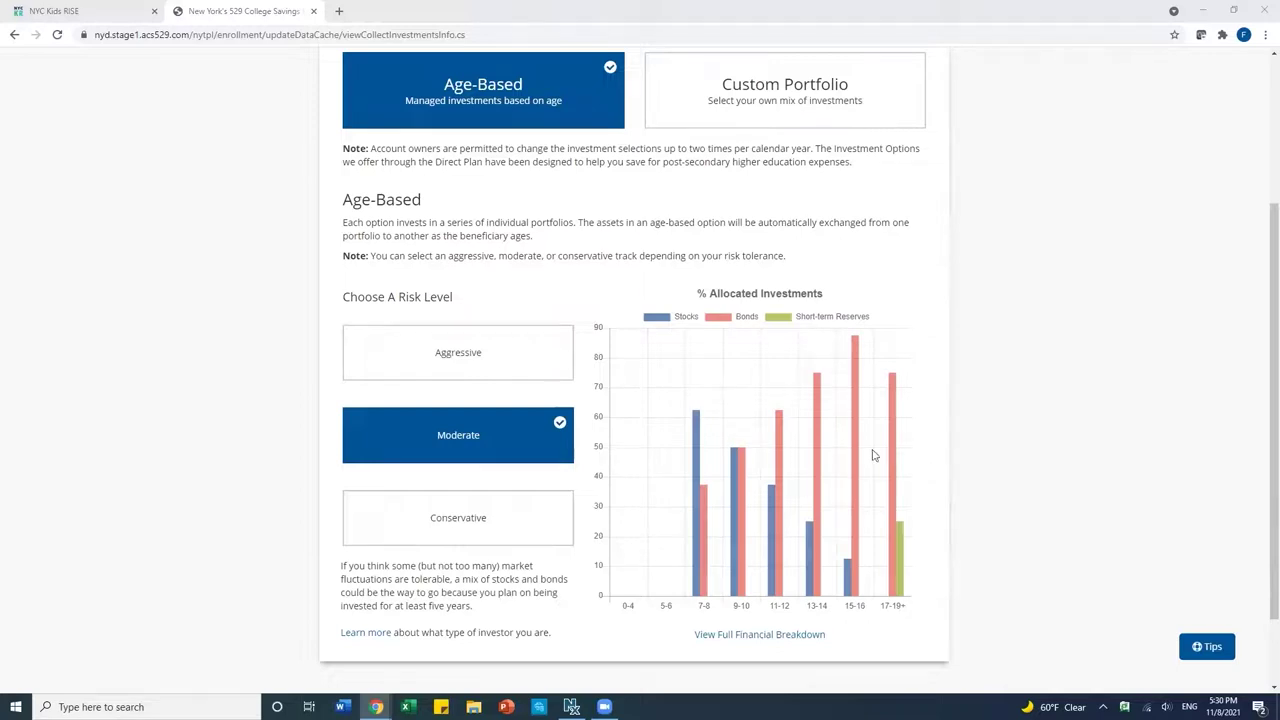
{"action": "scroll", "coordinate": [951, 482], "scroll_direction": "down", "scroll_amount": 1}
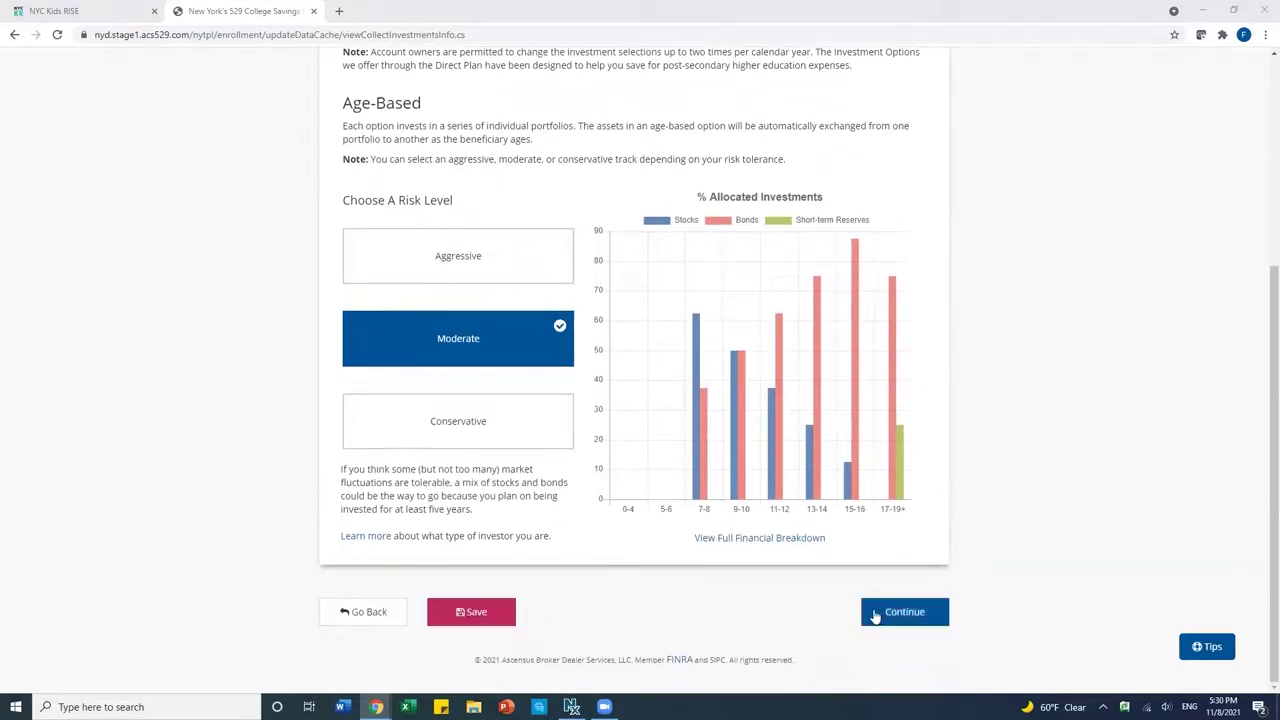
{"action": "left_click", "coordinate": [898, 617]}
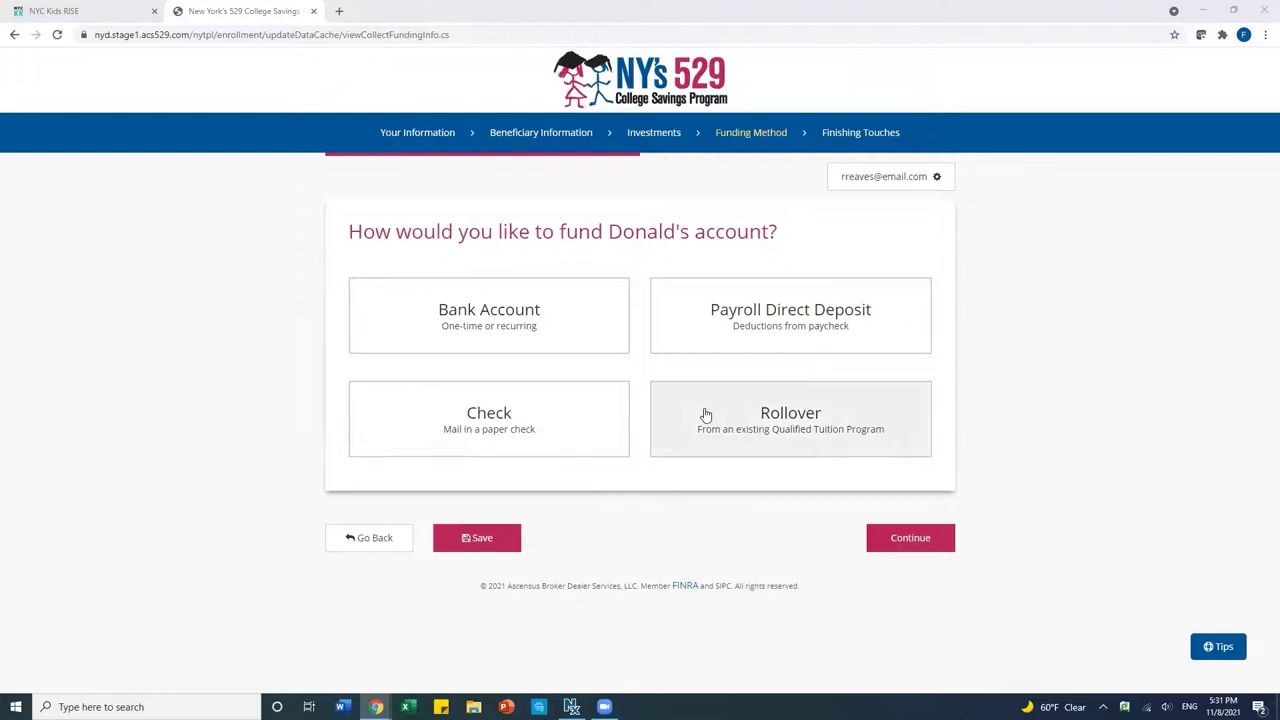
Choose a mailed paper Check as the funding method and continue.
{"action": "left_click", "coordinate": [457, 418]}
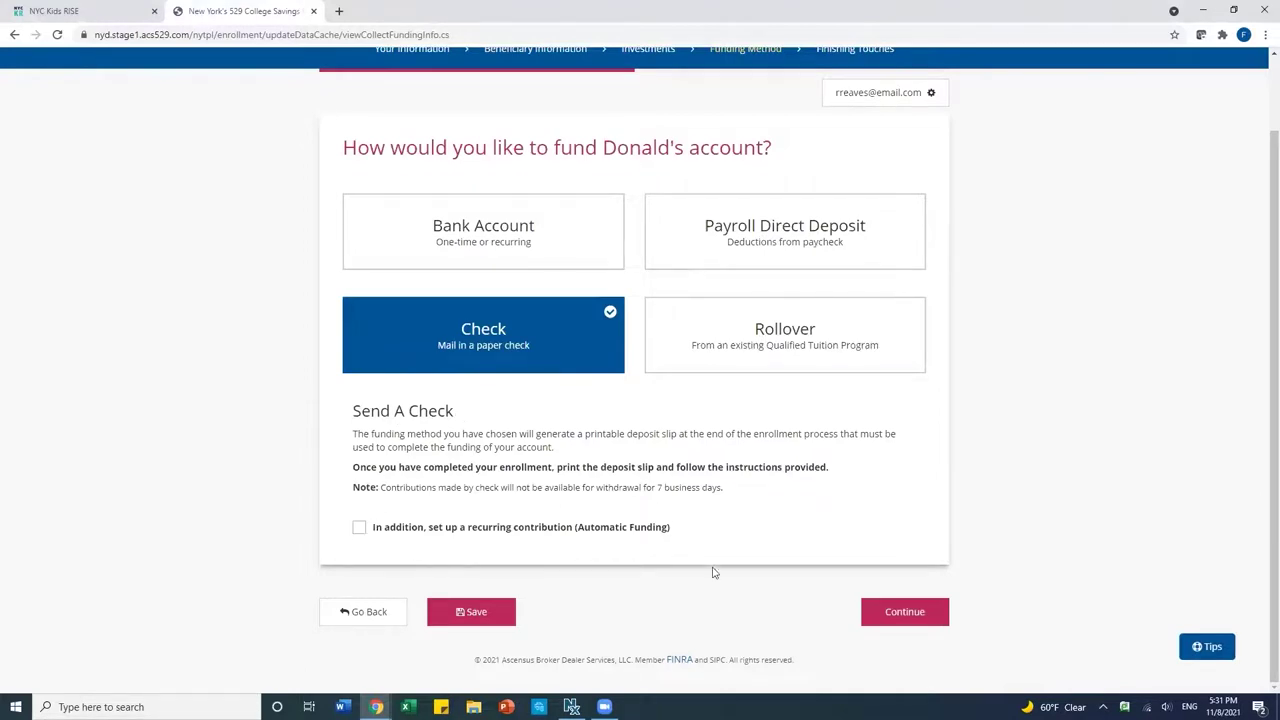
{"action": "left_click", "coordinate": [897, 609]}
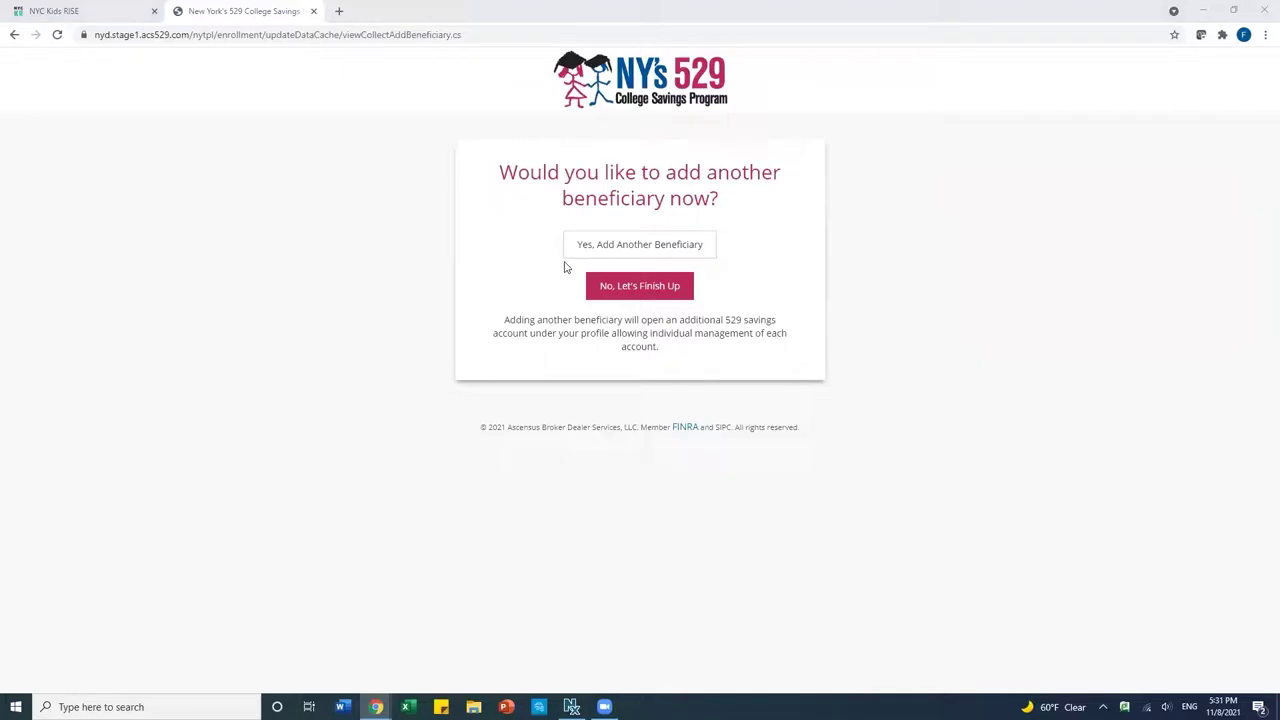
Decline adding another beneficiary with 'No, Let's Finish Up'.
{"action": "left_click", "coordinate": [606, 294]}
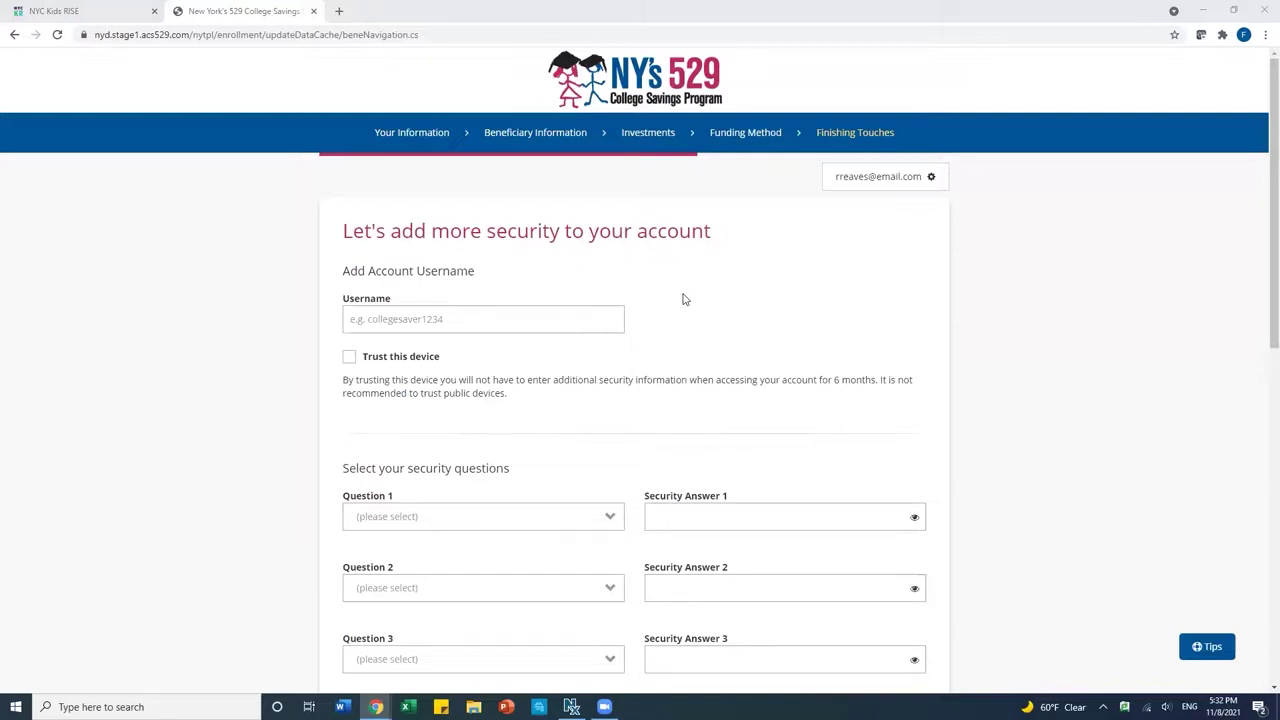
Enter the account username and answer the maternal grandfather's first name security question.
{"action": "left_click", "coordinate": [420, 319]}
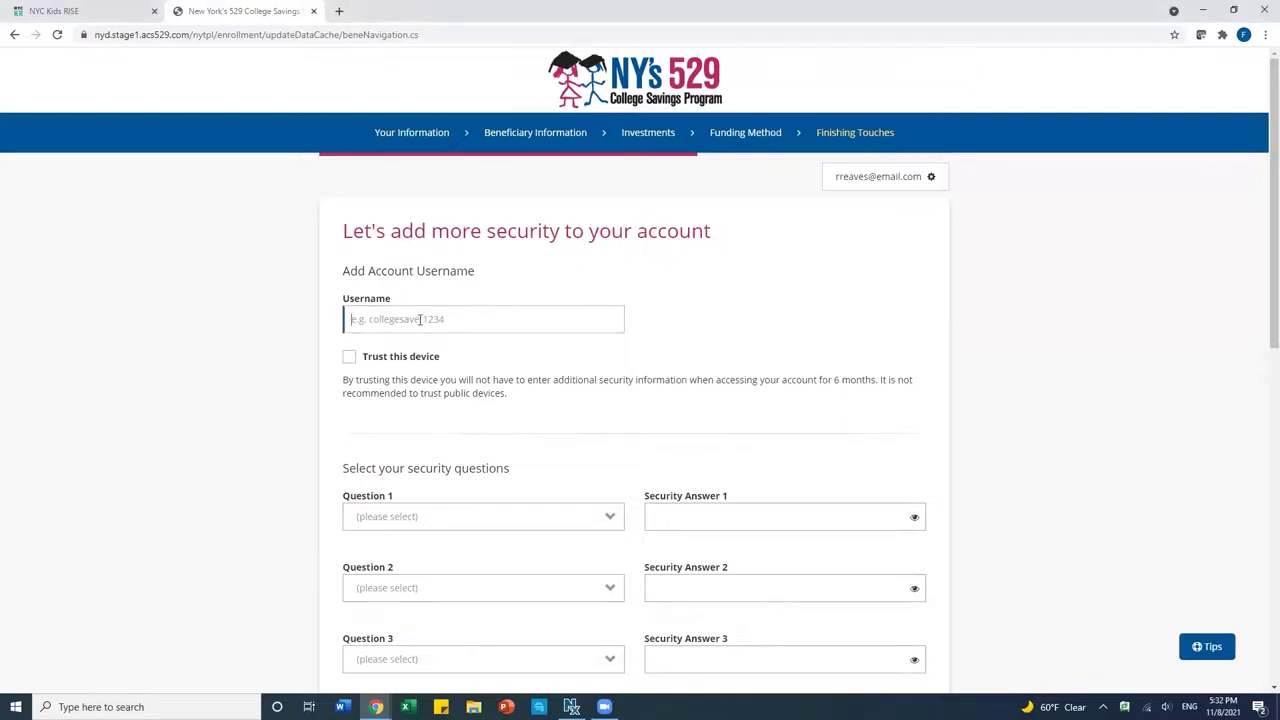
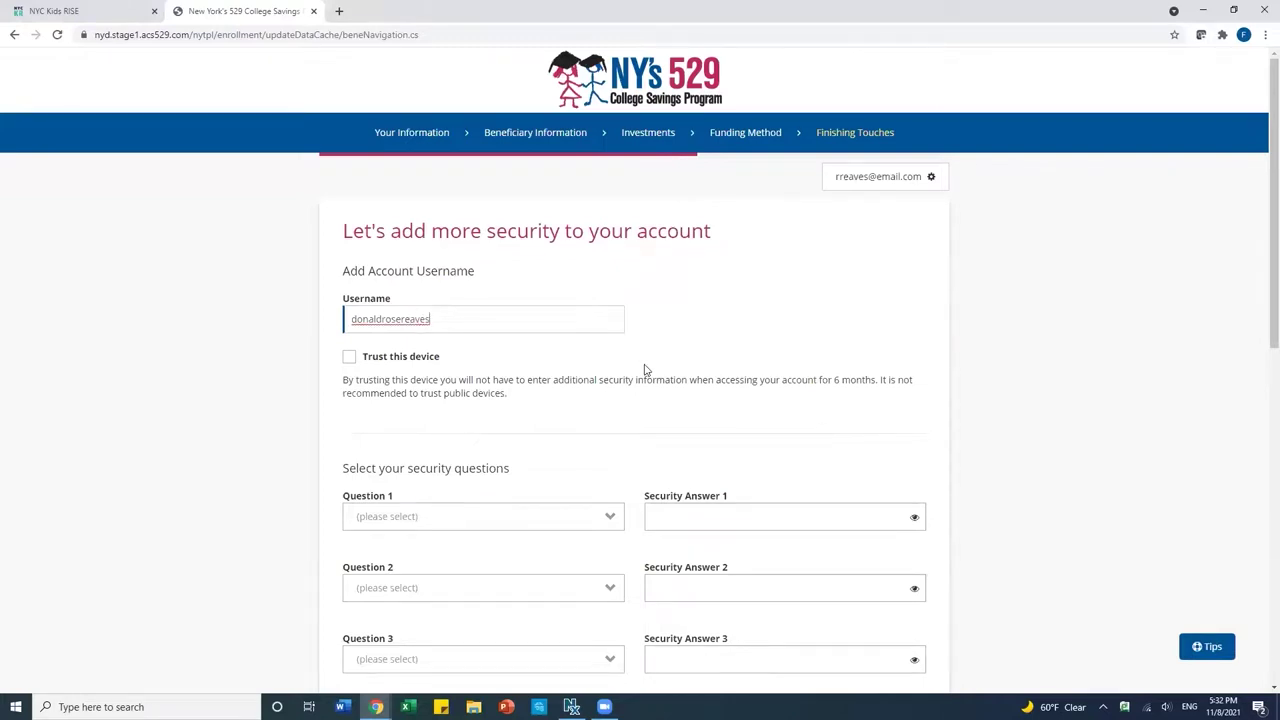
{"action": "scroll", "coordinate": [644, 370], "scroll_direction": "down", "scroll_amount": 2}
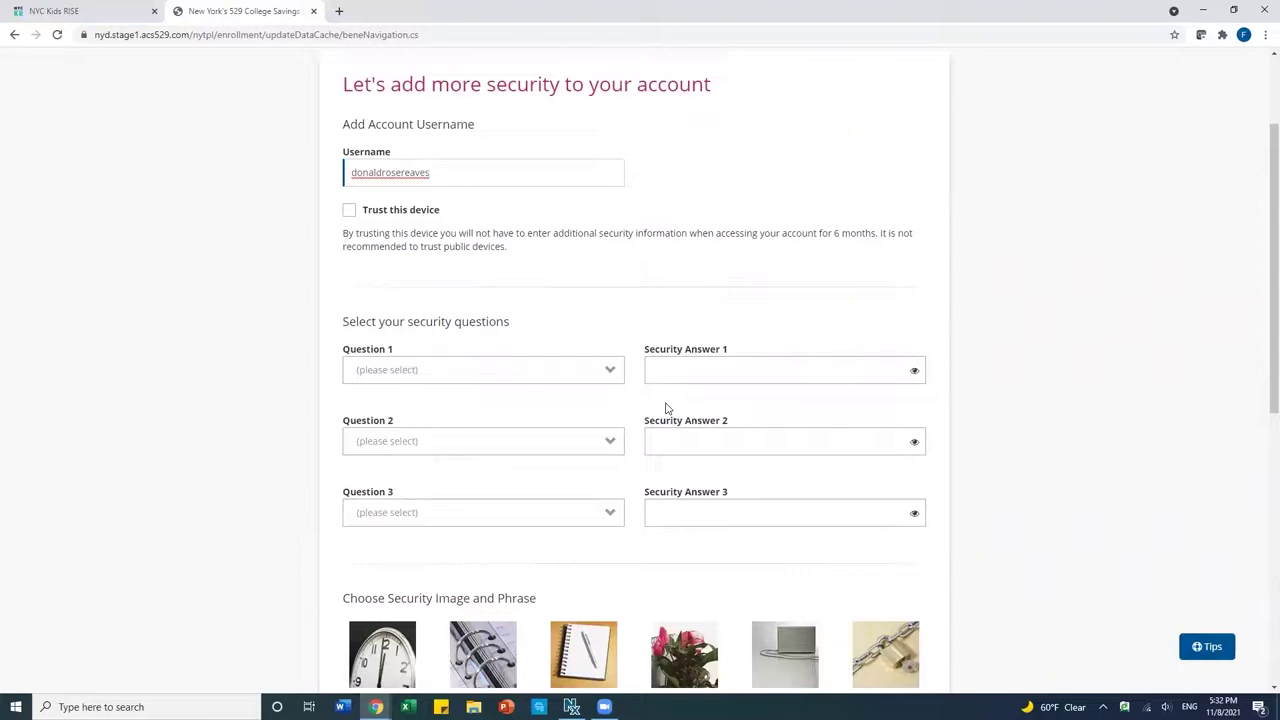
{"action": "left_click", "coordinate": [580, 372]}
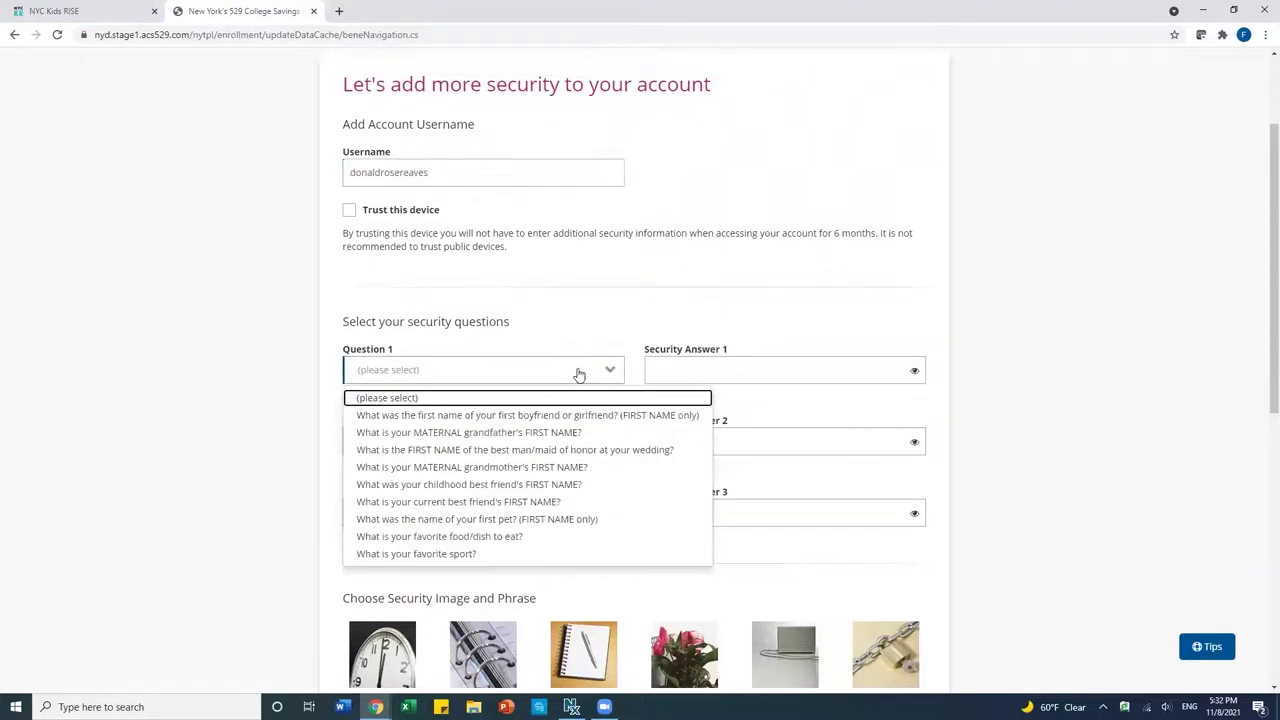
{"action": "left_click", "coordinate": [478, 434]}
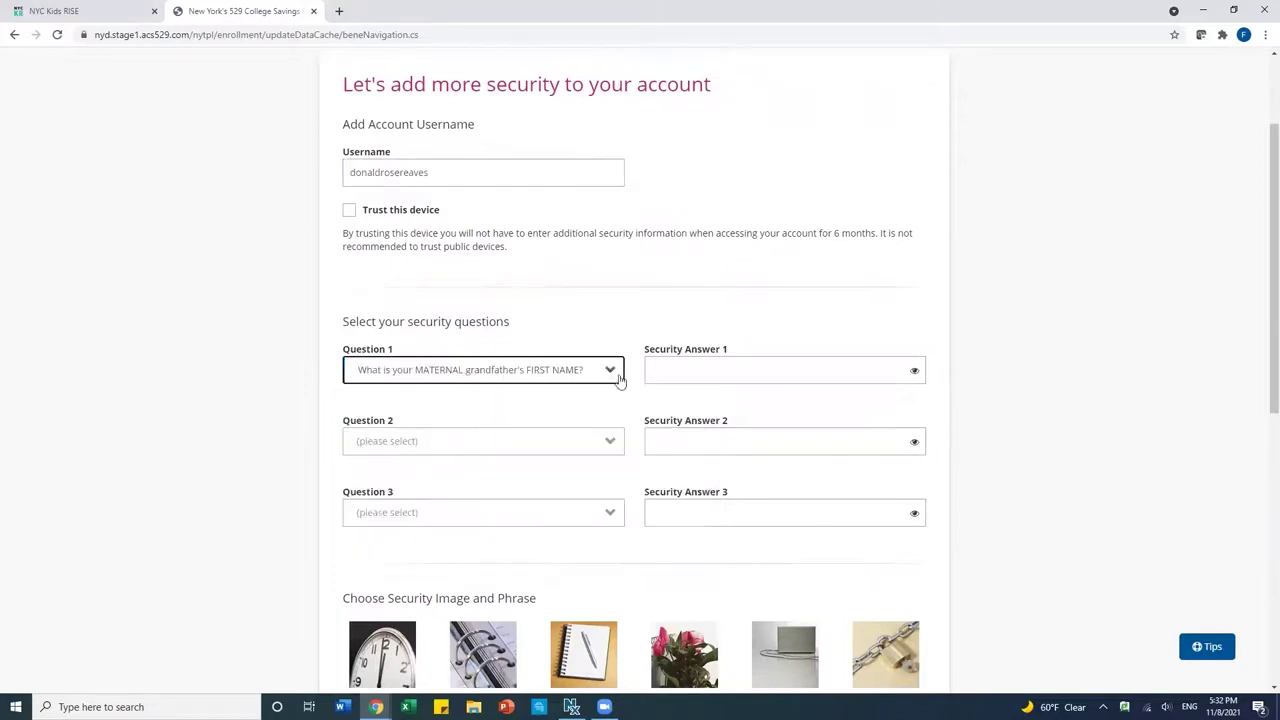
{"action": "left_click", "coordinate": [663, 372]}
{"action": "type", "text": "abcde"}
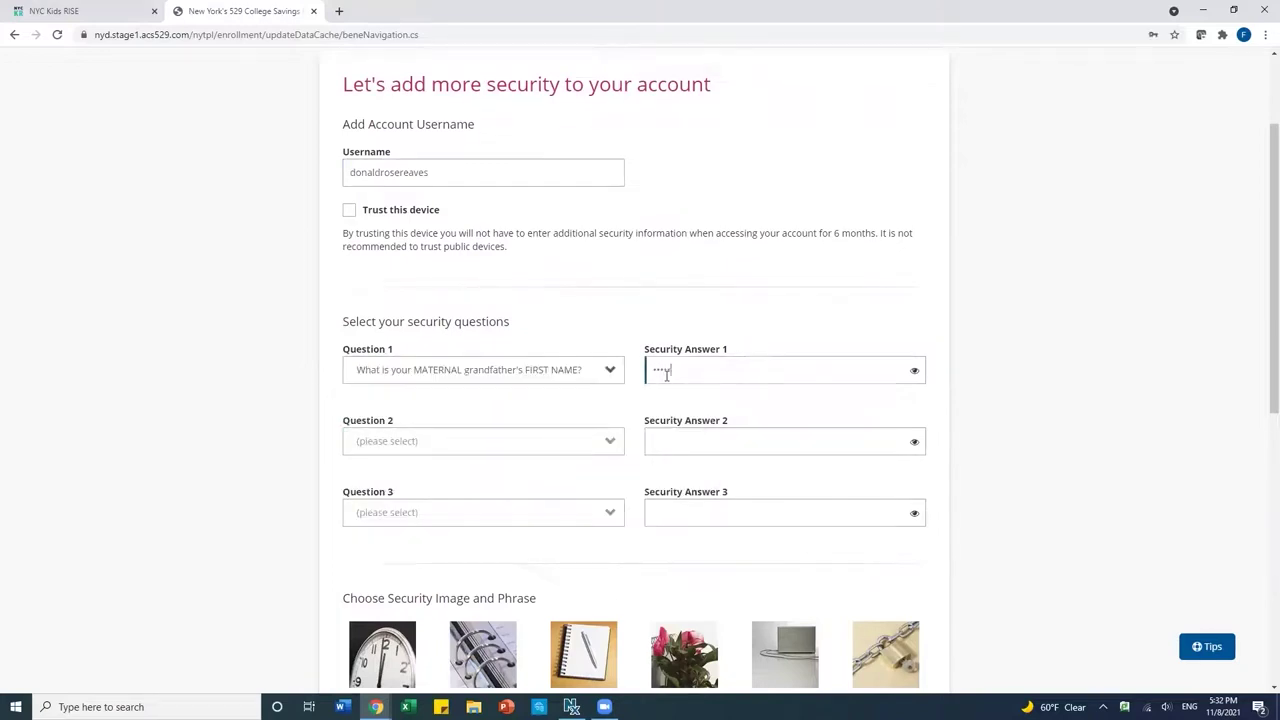
Choose the city-you-married and oldest child's middle name questions and enter their answers.
{"action": "left_click", "coordinate": [497, 447]}
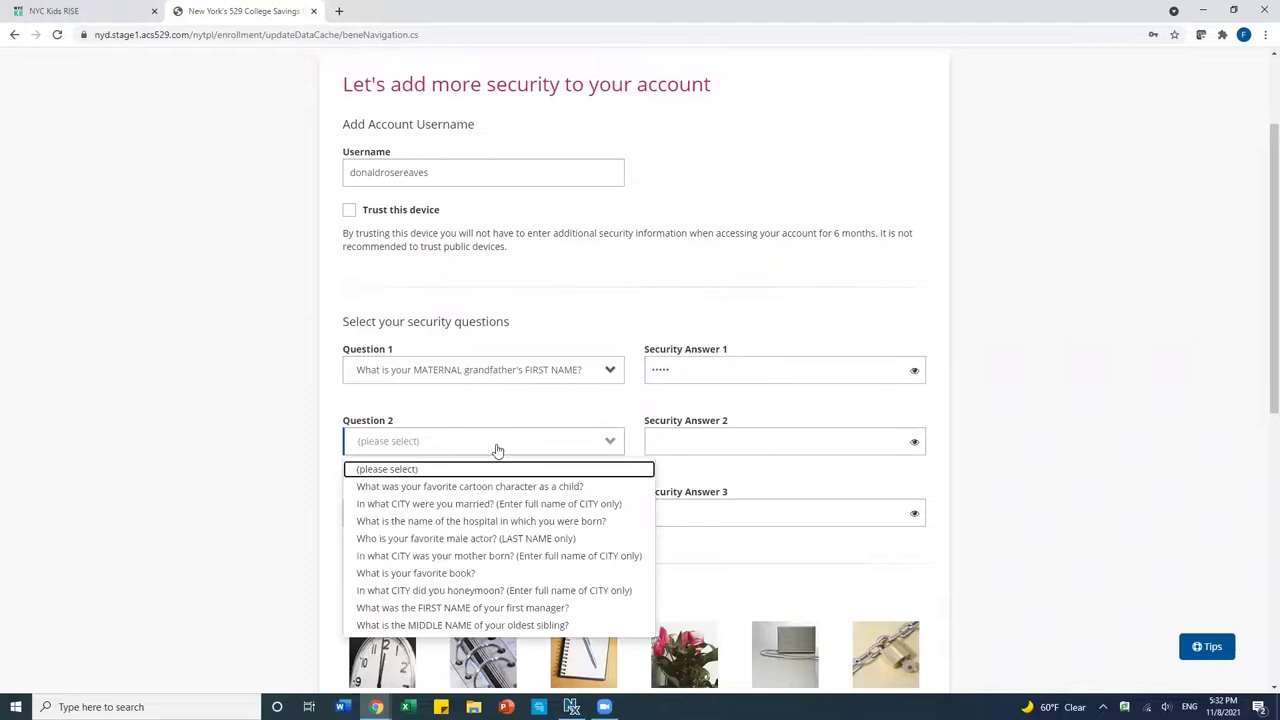
{"action": "left_click", "coordinate": [470, 505]}
{"action": "left_click", "coordinate": [702, 443]}
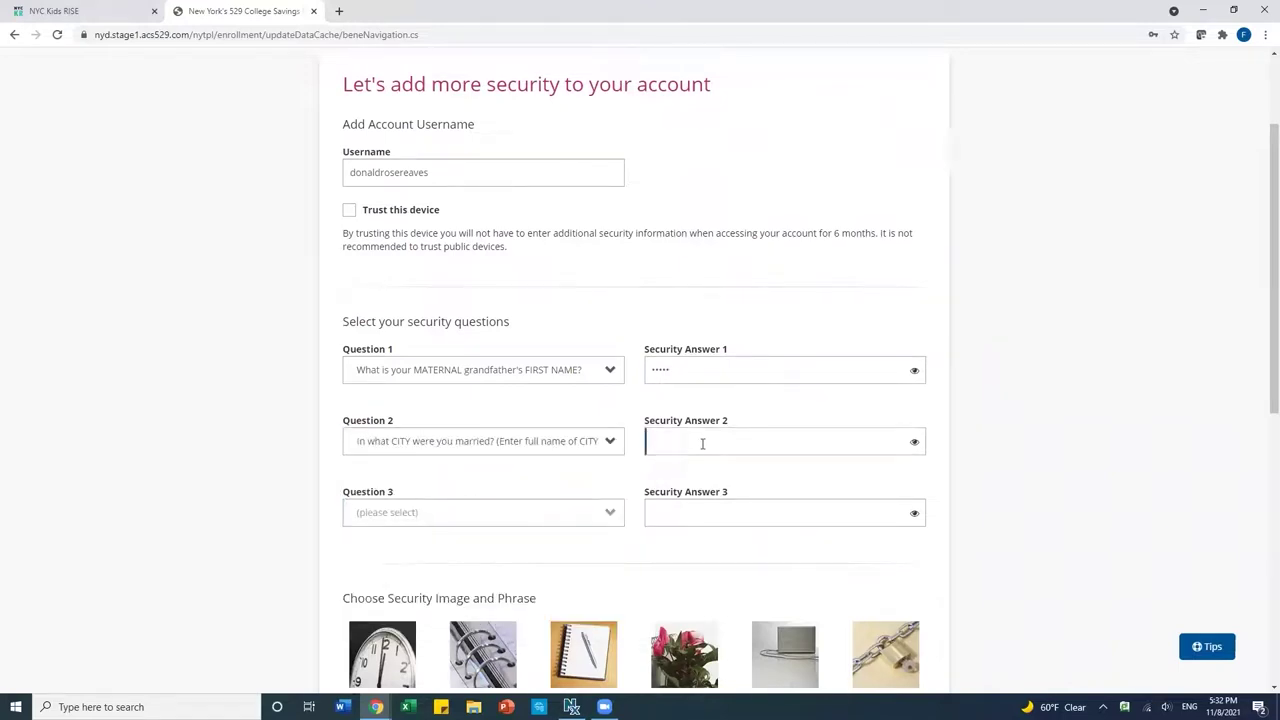
{"action": "type", "text": "Queens"}
{"action": "left_click", "coordinate": [505, 512]}
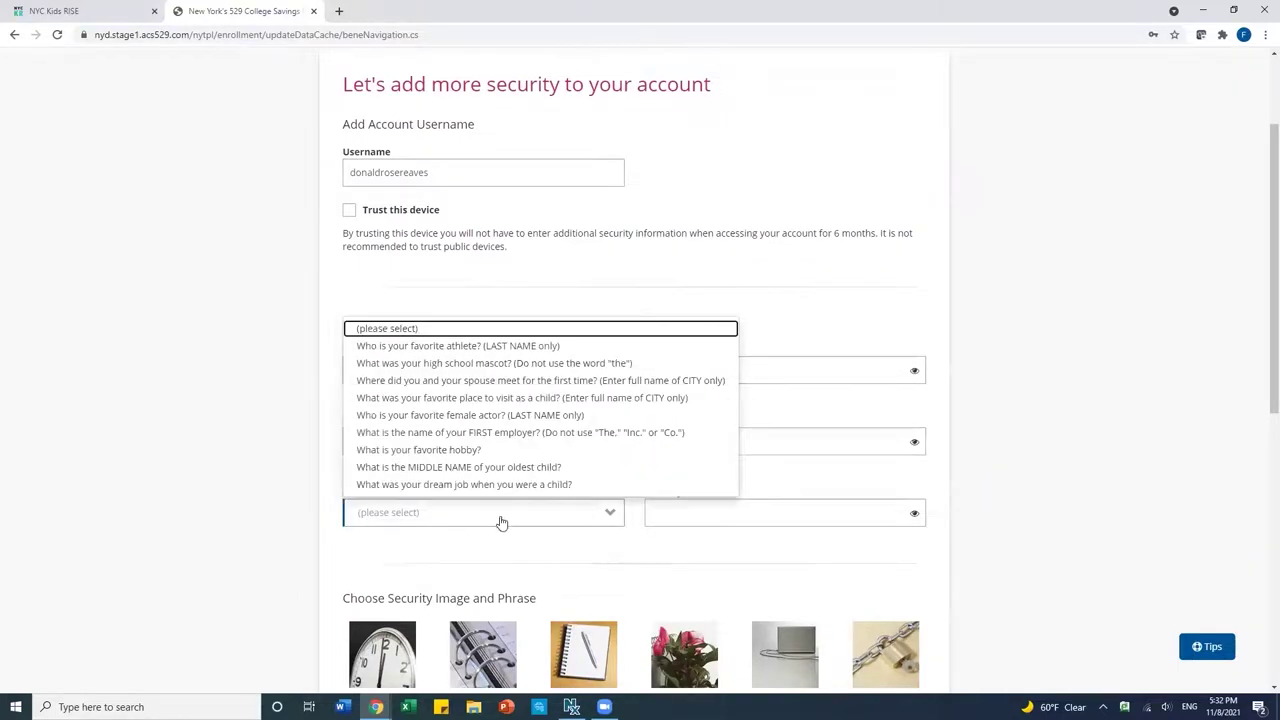
{"action": "left_click", "coordinate": [489, 468]}
{"action": "left_click", "coordinate": [683, 519]}
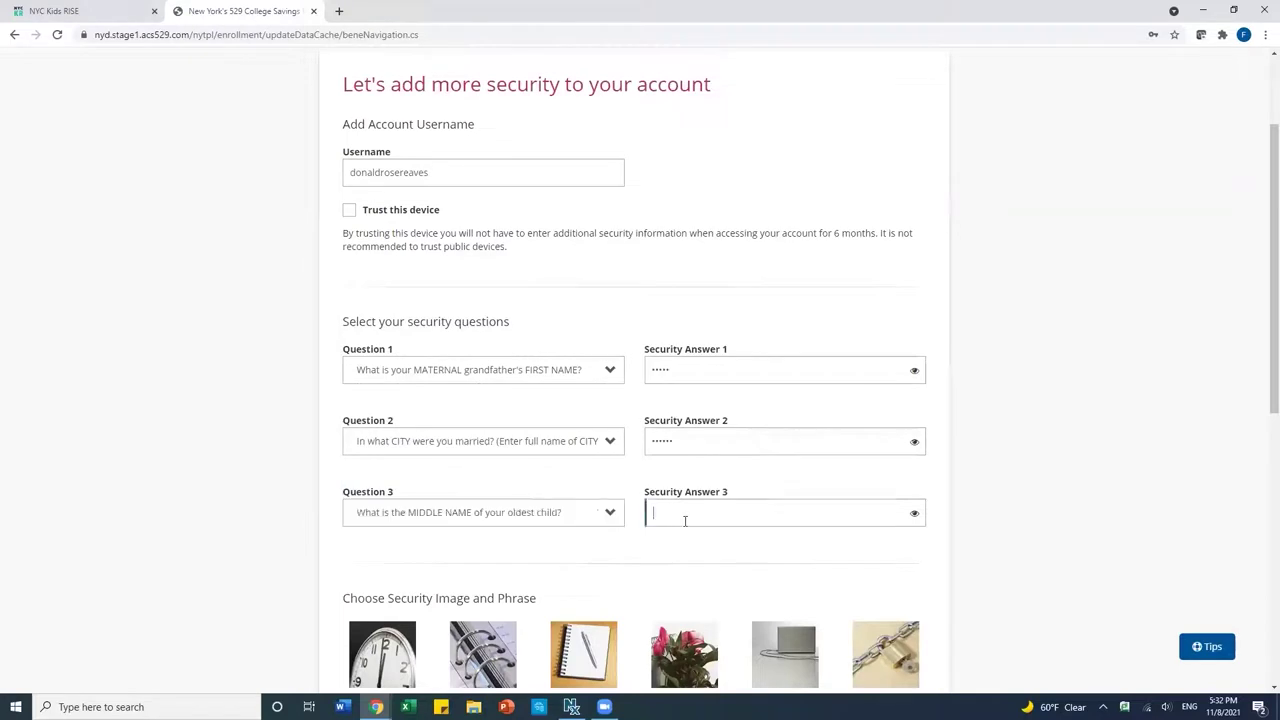
{"action": "type", "text": "Rose"}
{"action": "scroll", "coordinate": [745, 572], "scroll_direction": "down", "scroll_amount": 5}
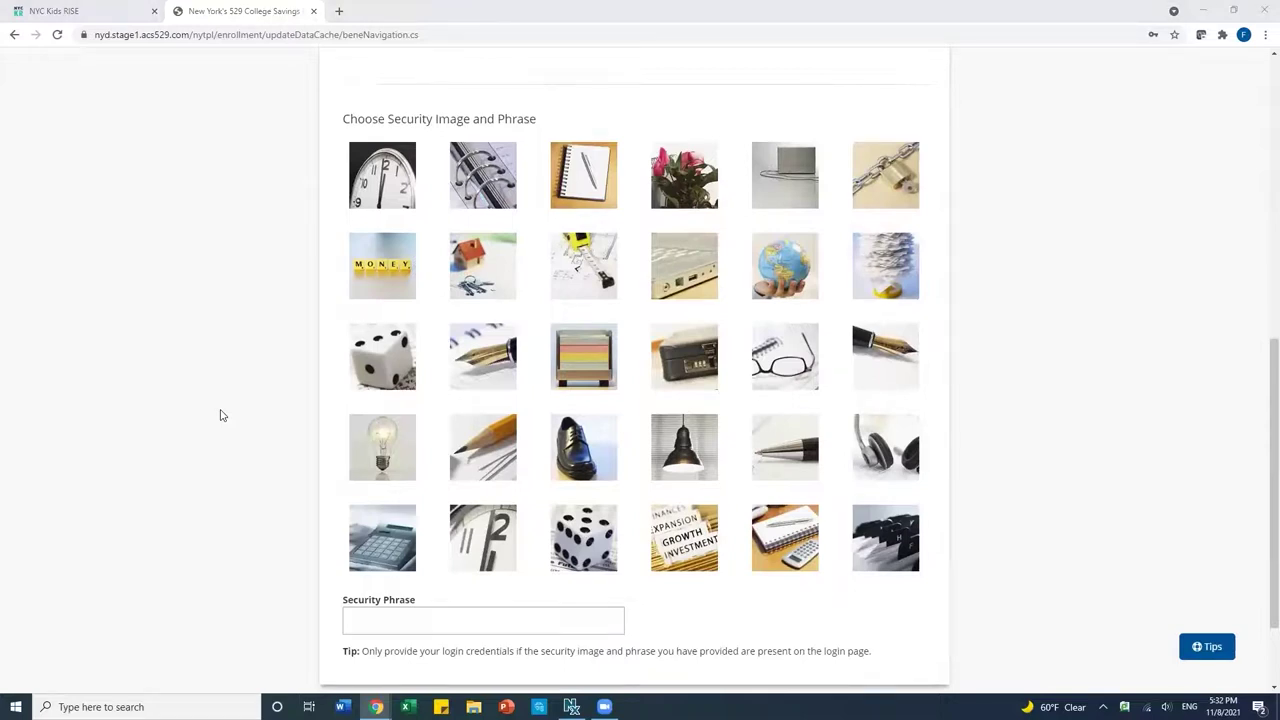
Select the dice security image, enter the security phrase, and continue.
{"action": "left_click", "coordinate": [592, 548]}
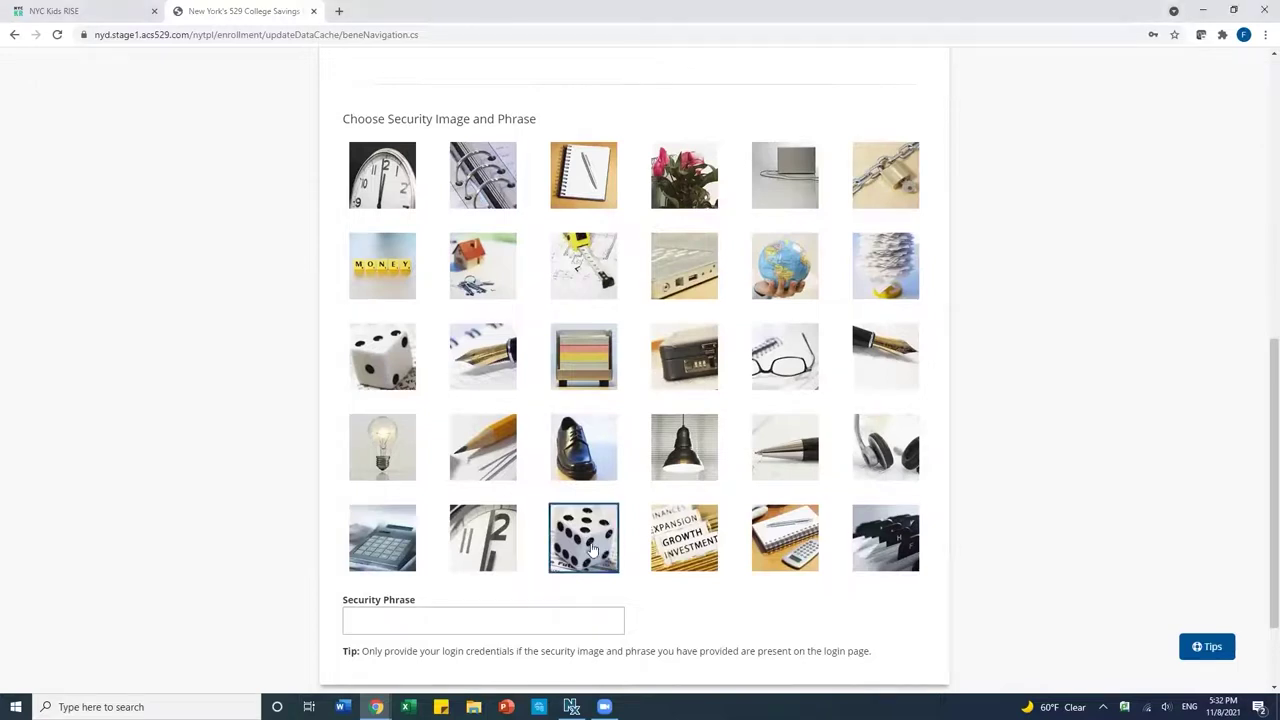
{"action": "left_click", "coordinate": [409, 620]}
{"action": "type", "text": "s"}
{"action": "key", "text": "BackSpace"}
{"action": "type", "text": "collegesaverforever"}
{"action": "scroll", "coordinate": [802, 603], "scroll_direction": "down", "scroll_amount": 1}
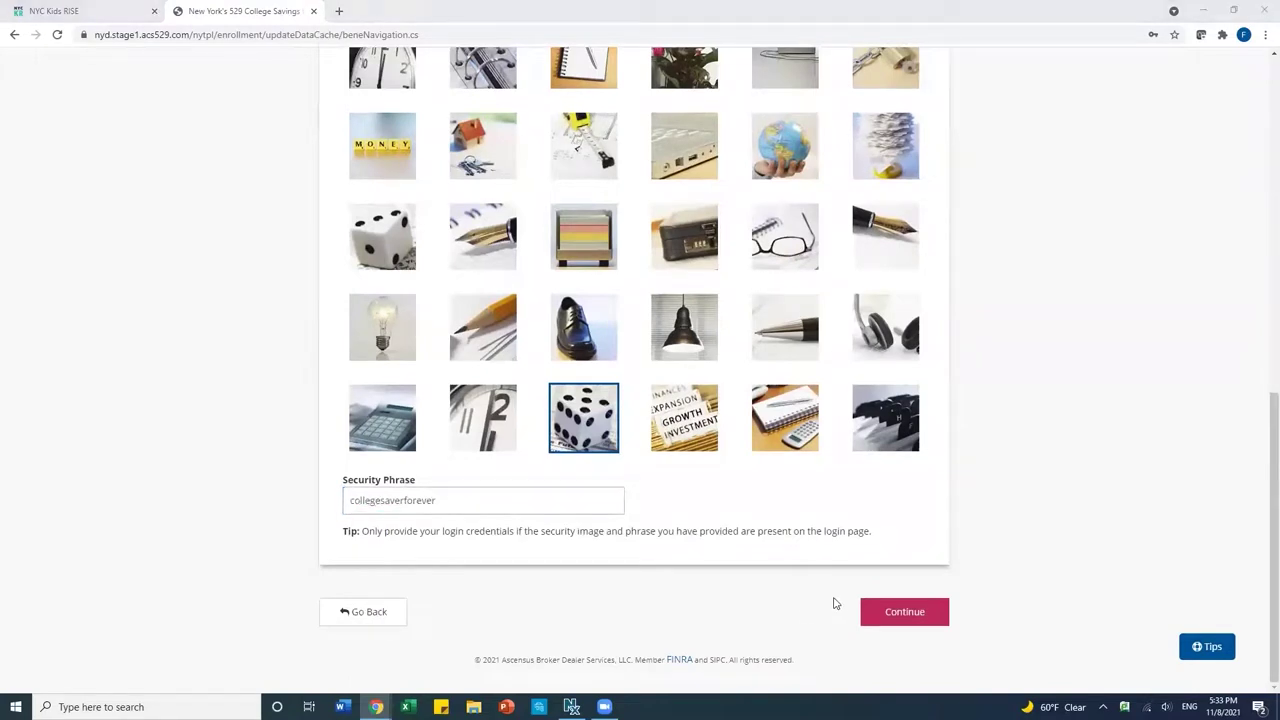
{"action": "left_click", "coordinate": [876, 618]}
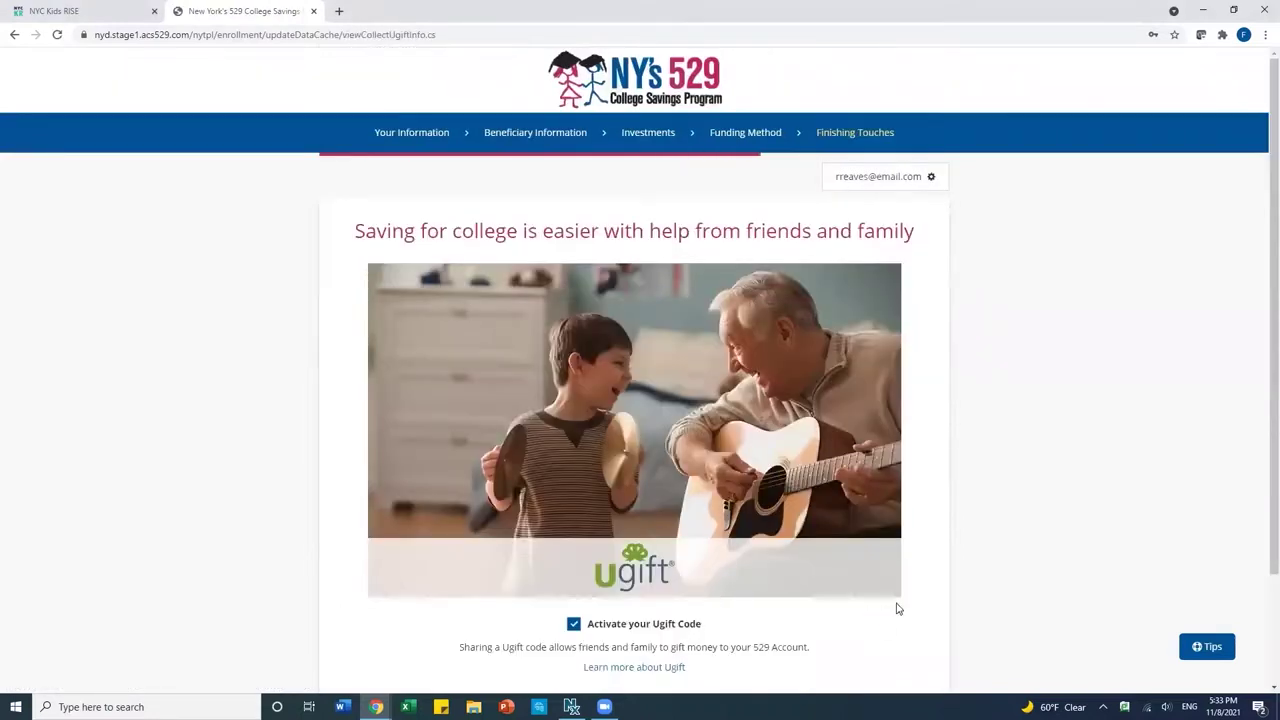
Leave the Ugift code activated and continue past the Ugift page.
{"action": "scroll", "coordinate": [977, 595], "scroll_direction": "down", "scroll_amount": 2}
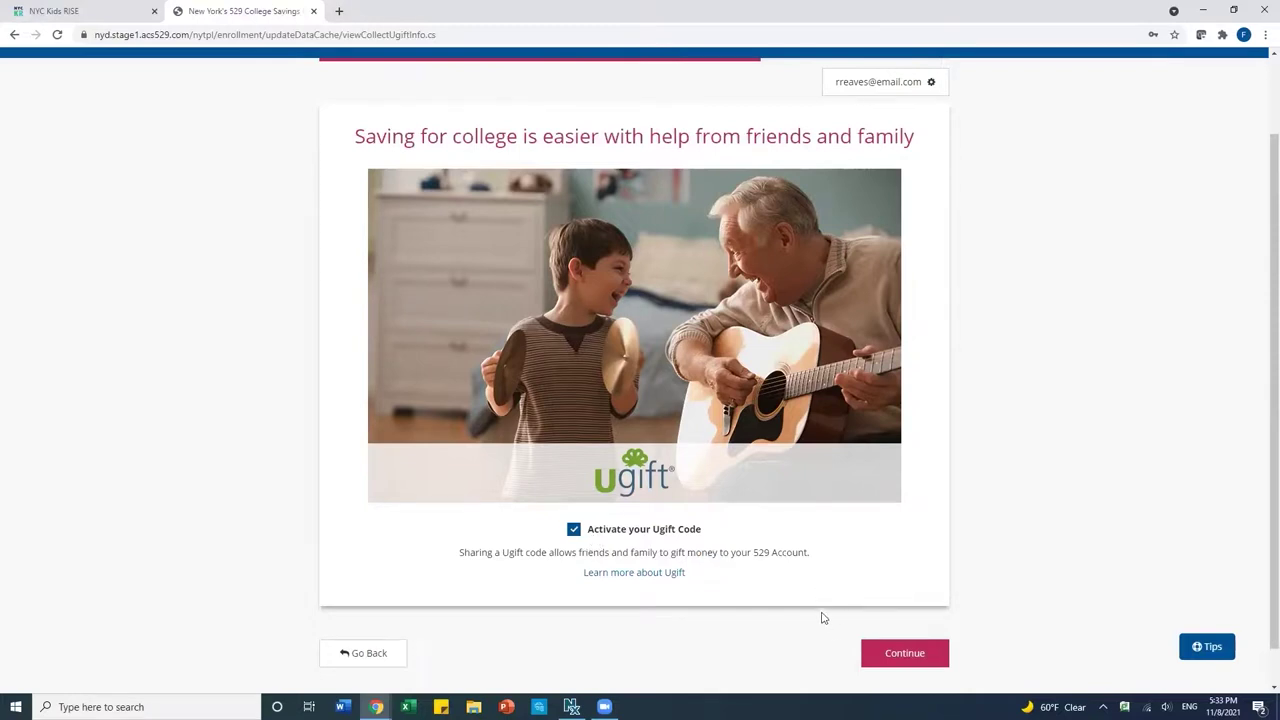
{"action": "left_click", "coordinate": [882, 656]}
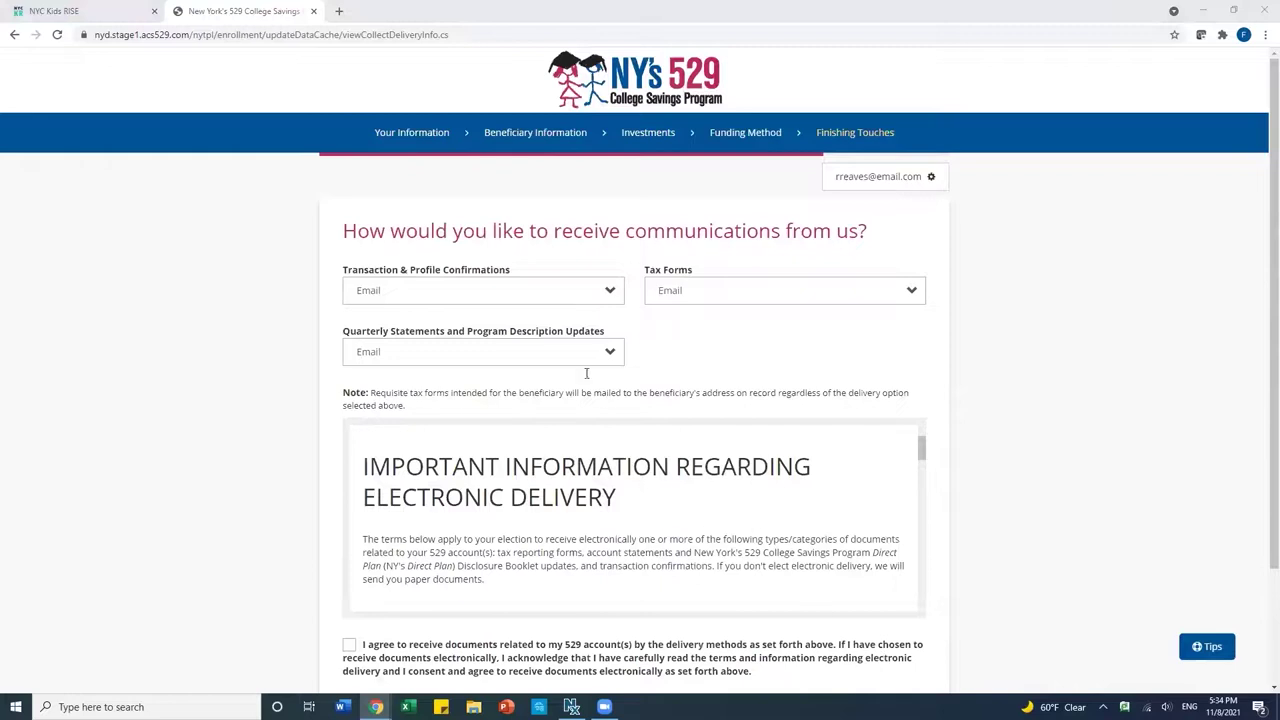
Keep Email for all document deliveries, accept the electronic delivery agreement, and continue.
{"action": "left_click", "coordinate": [556, 300]}
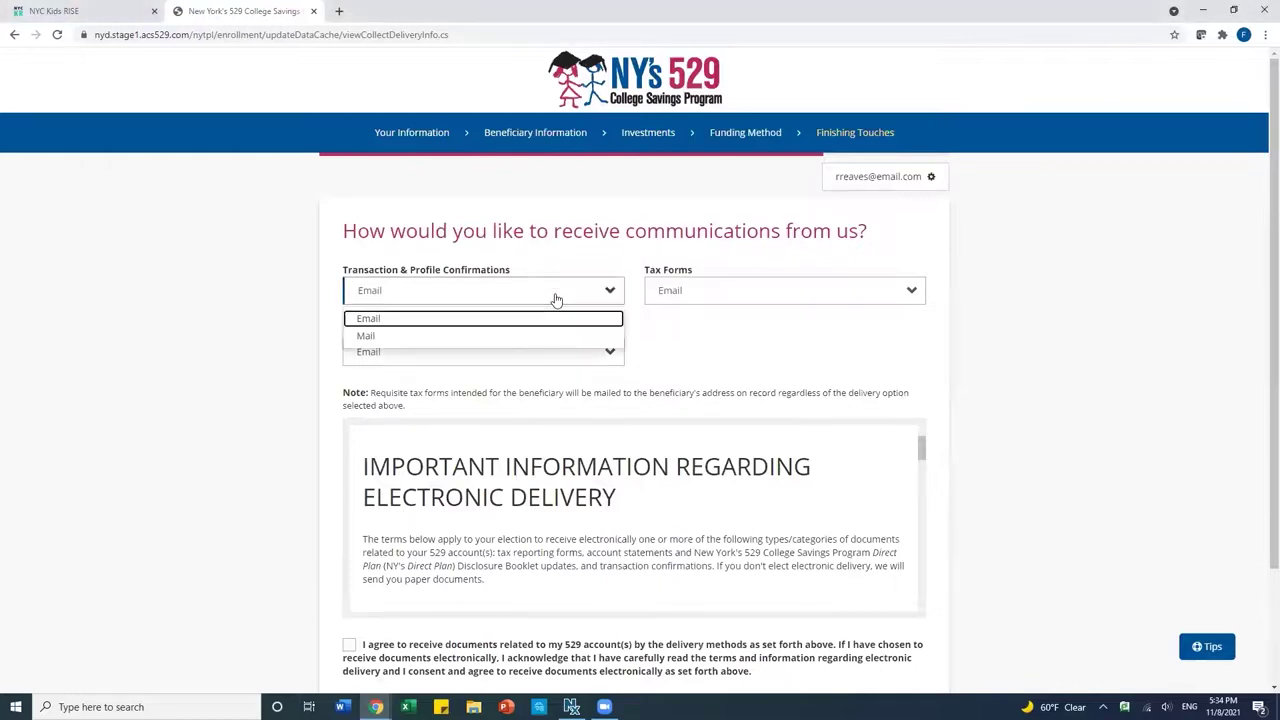
{"action": "left_click", "coordinate": [556, 297]}
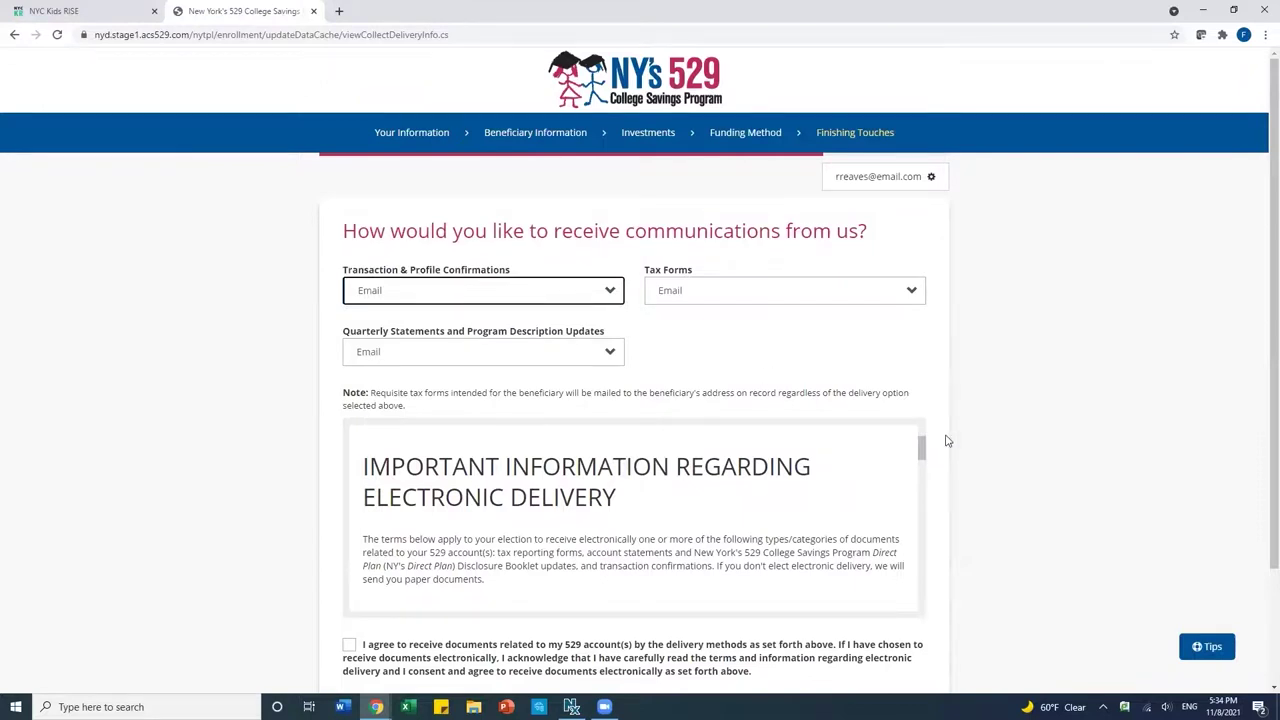
{"action": "scroll", "coordinate": [946, 437], "scroll_direction": "down", "scroll_amount": 1}
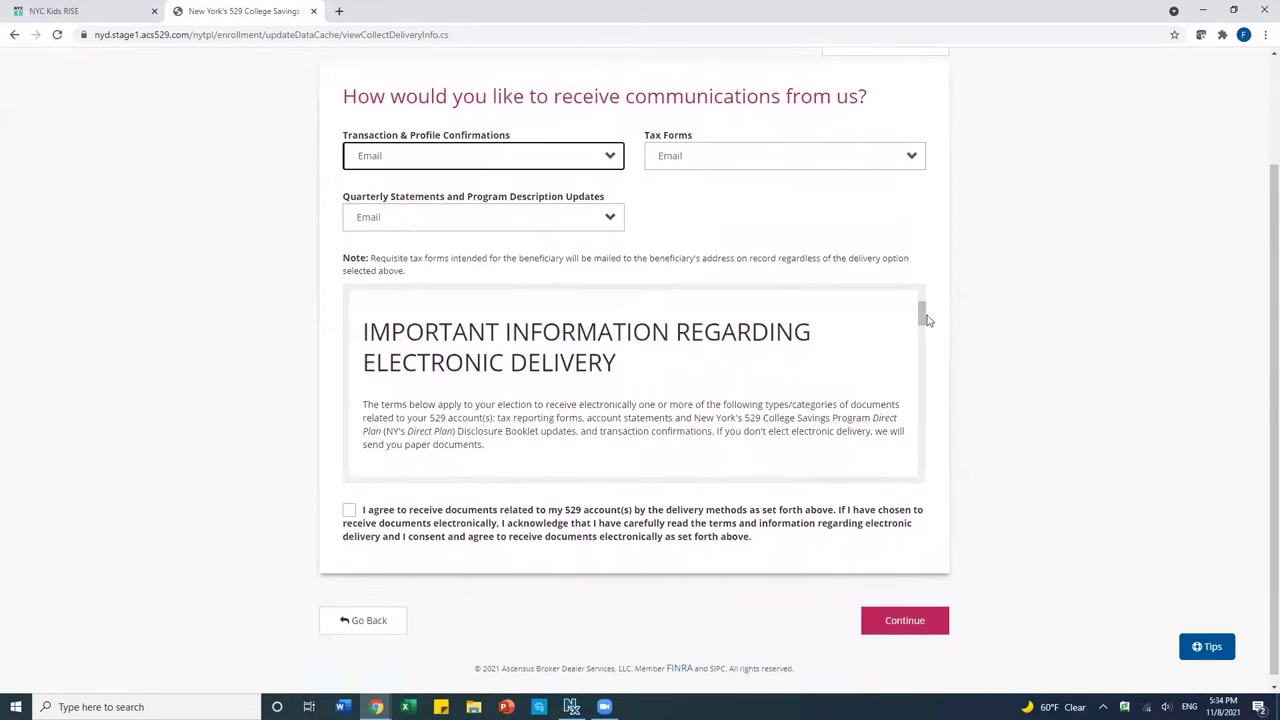
{"action": "left_click_drag", "start_coordinate": [920, 317], "coordinate": [916, 472]}
{"action": "left_click", "coordinate": [347, 515]}
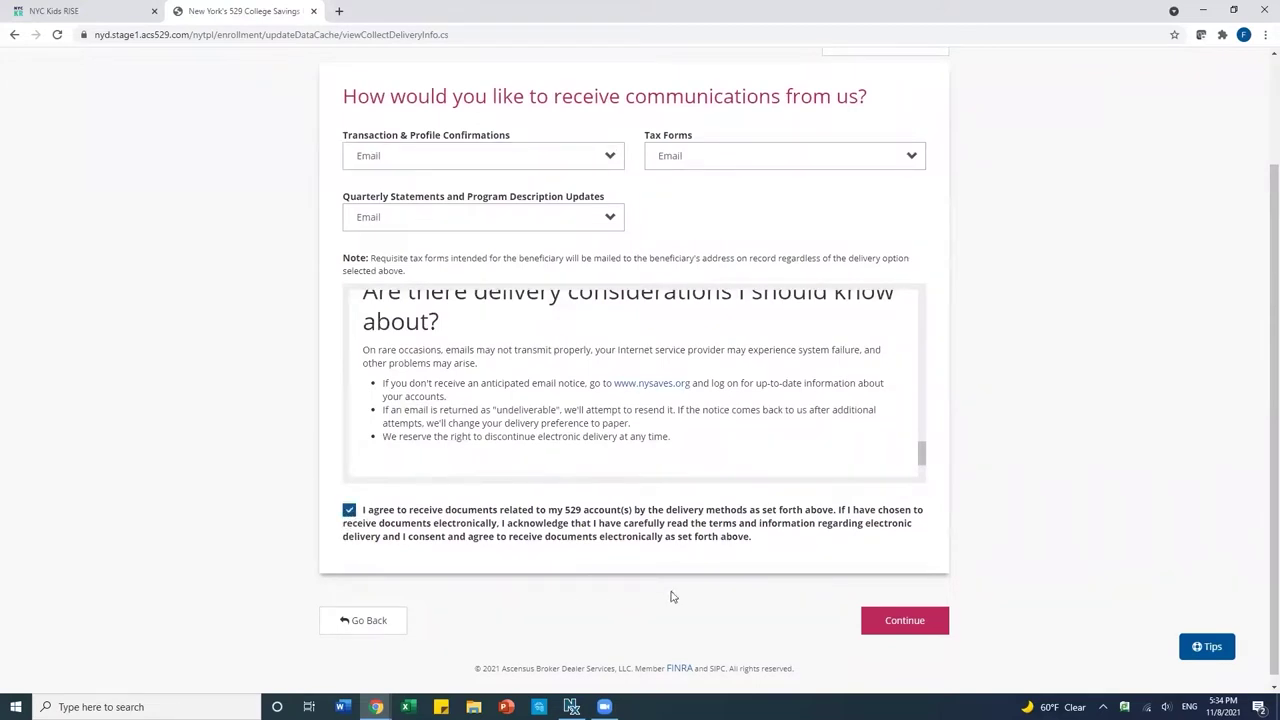
{"action": "left_click", "coordinate": [905, 621]}
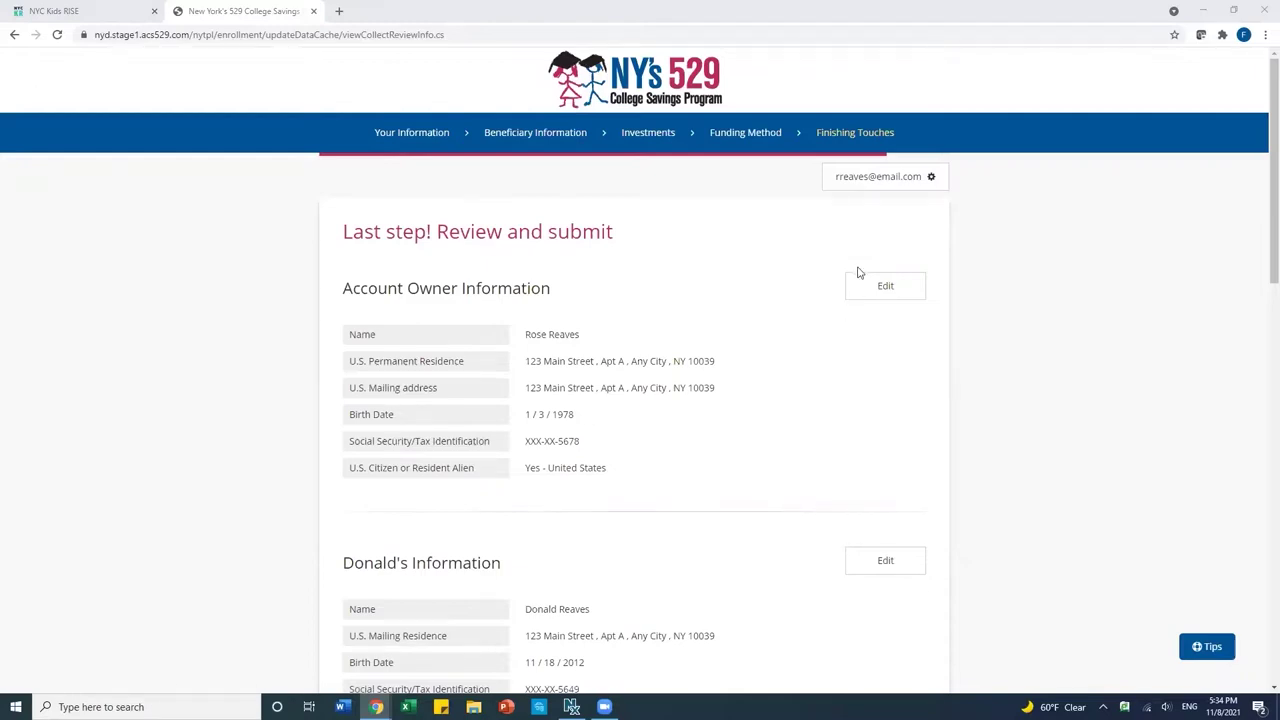
Review the enrollment summary, acknowledge the Disclosure Booklet and Tuition Savings Agreement, and sign.
{"action": "scroll", "coordinate": [840, 403], "scroll_direction": "down", "scroll_amount": 3}
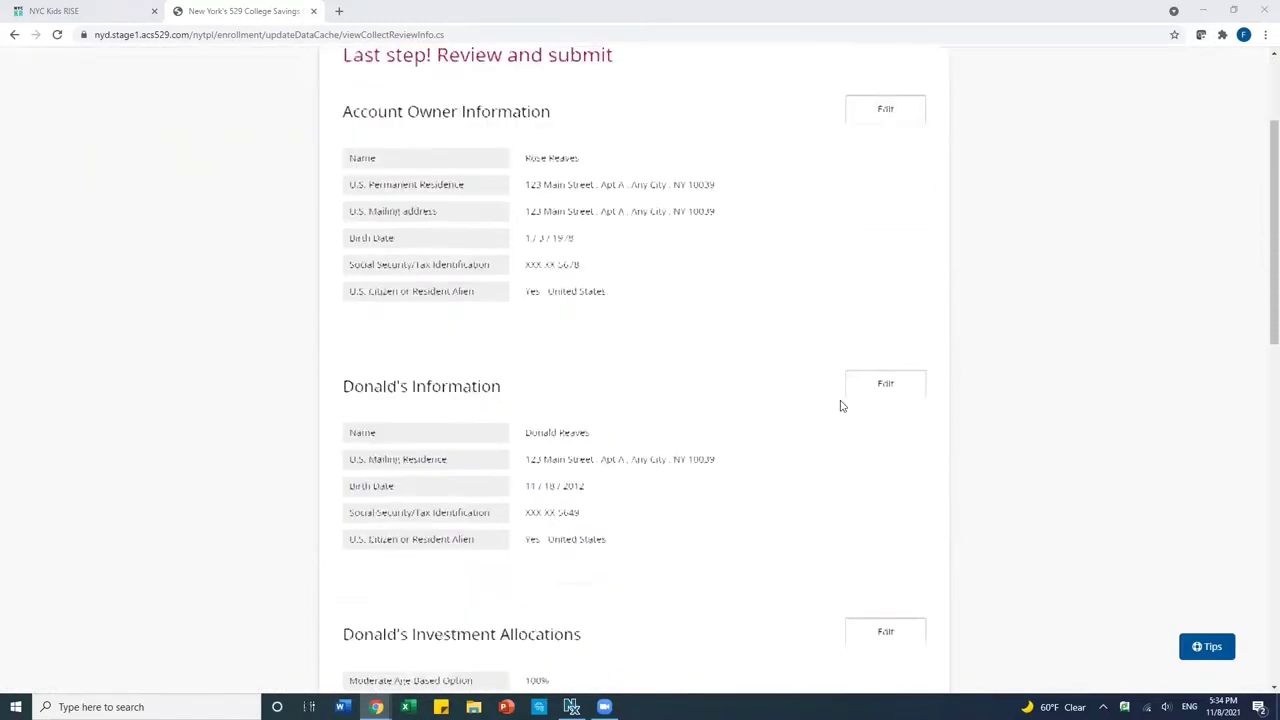
{"action": "scroll", "coordinate": [803, 430], "scroll_direction": "down", "scroll_amount": 2}
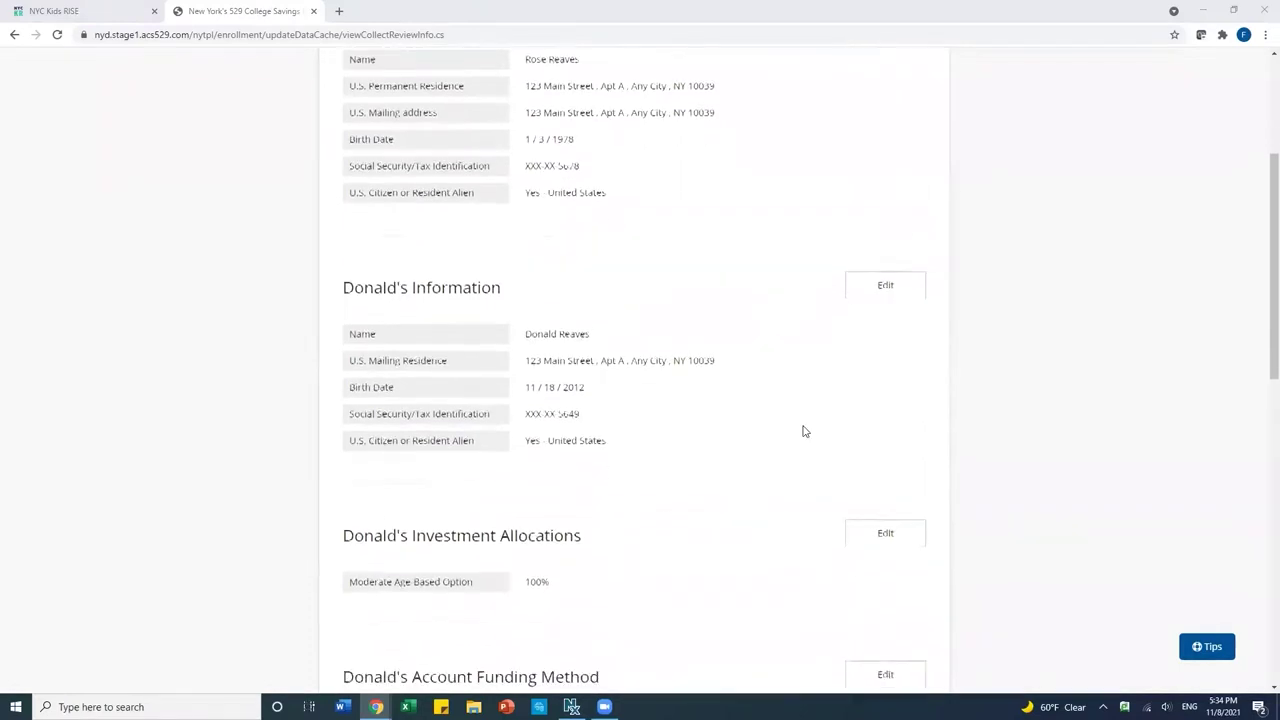
{"action": "scroll", "coordinate": [803, 430], "scroll_direction": "down", "scroll_amount": 3}
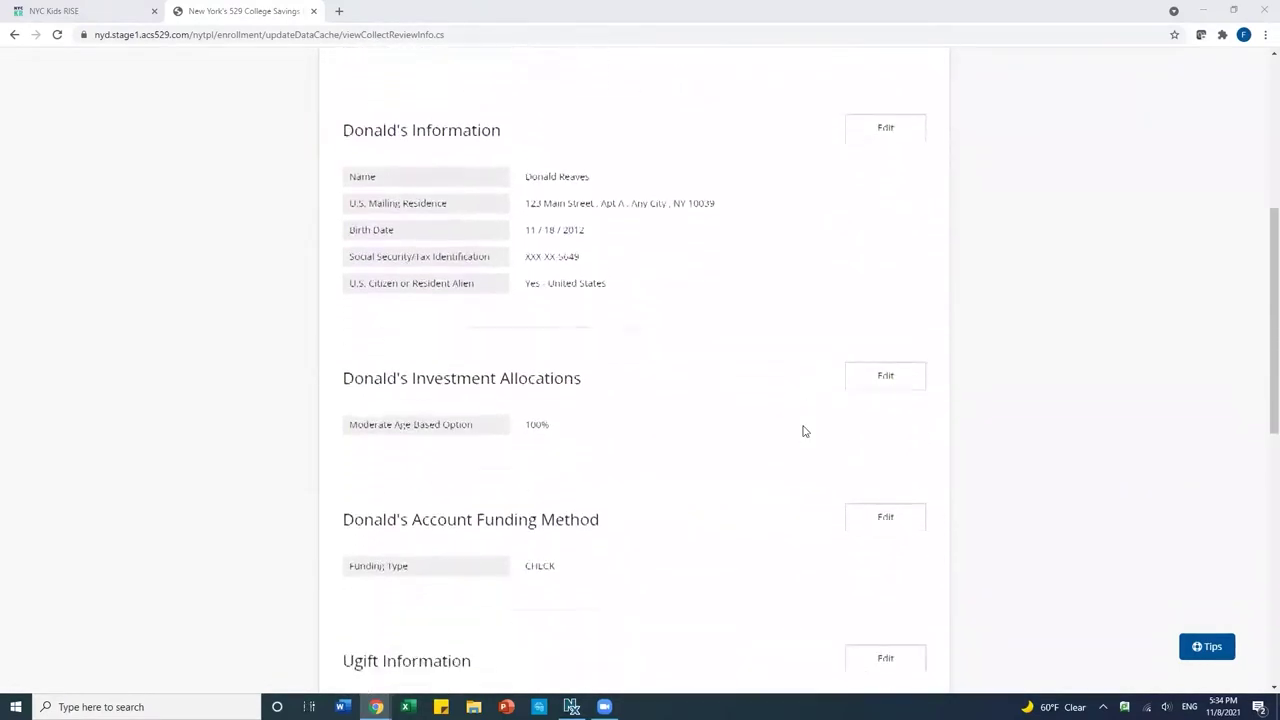
{"action": "scroll", "coordinate": [803, 430], "scroll_direction": "down", "scroll_amount": 6}
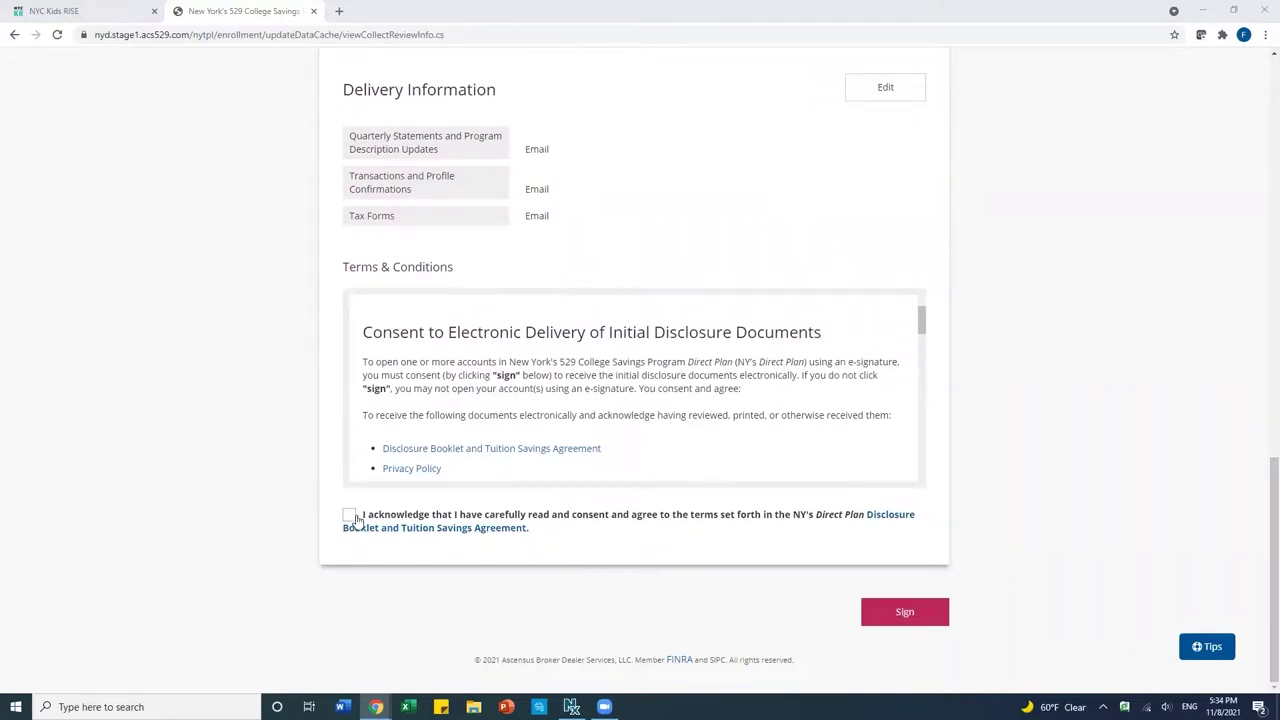
{"action": "left_click_drag", "start_coordinate": [922, 322], "coordinate": [904, 471]}
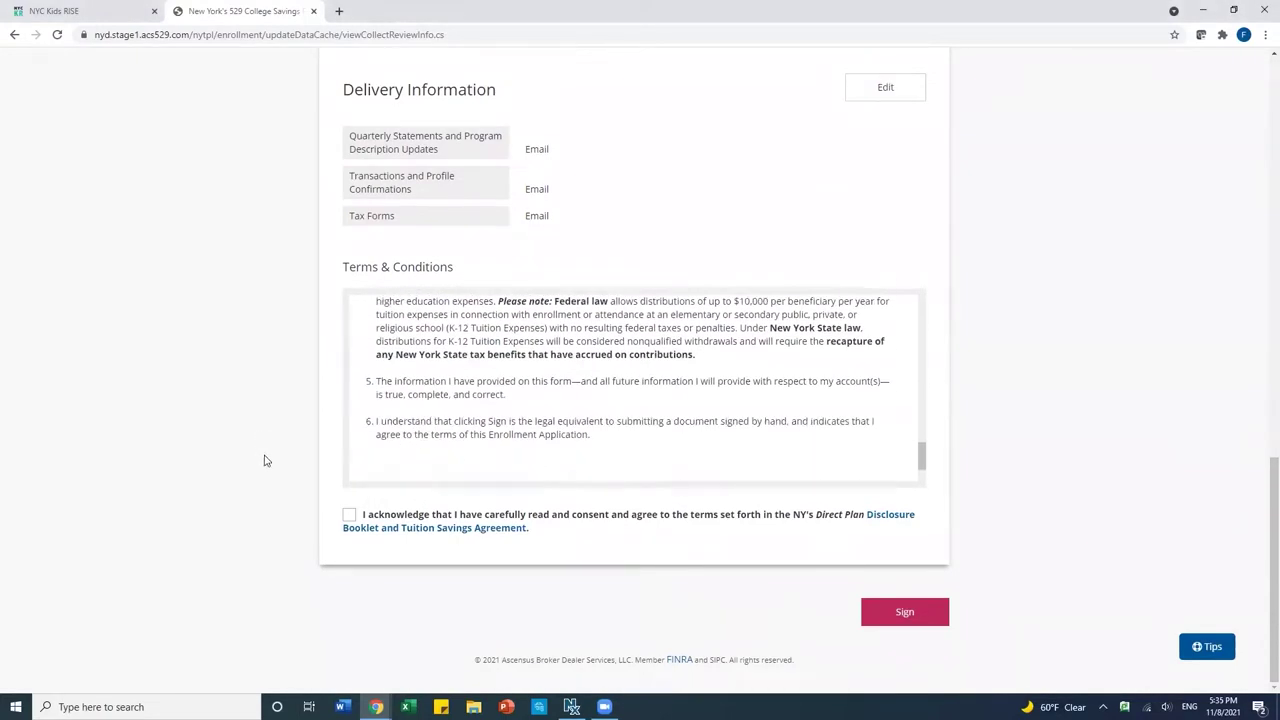
{"action": "left_click", "coordinate": [349, 515]}
{"action": "left_click", "coordinate": [899, 617]}
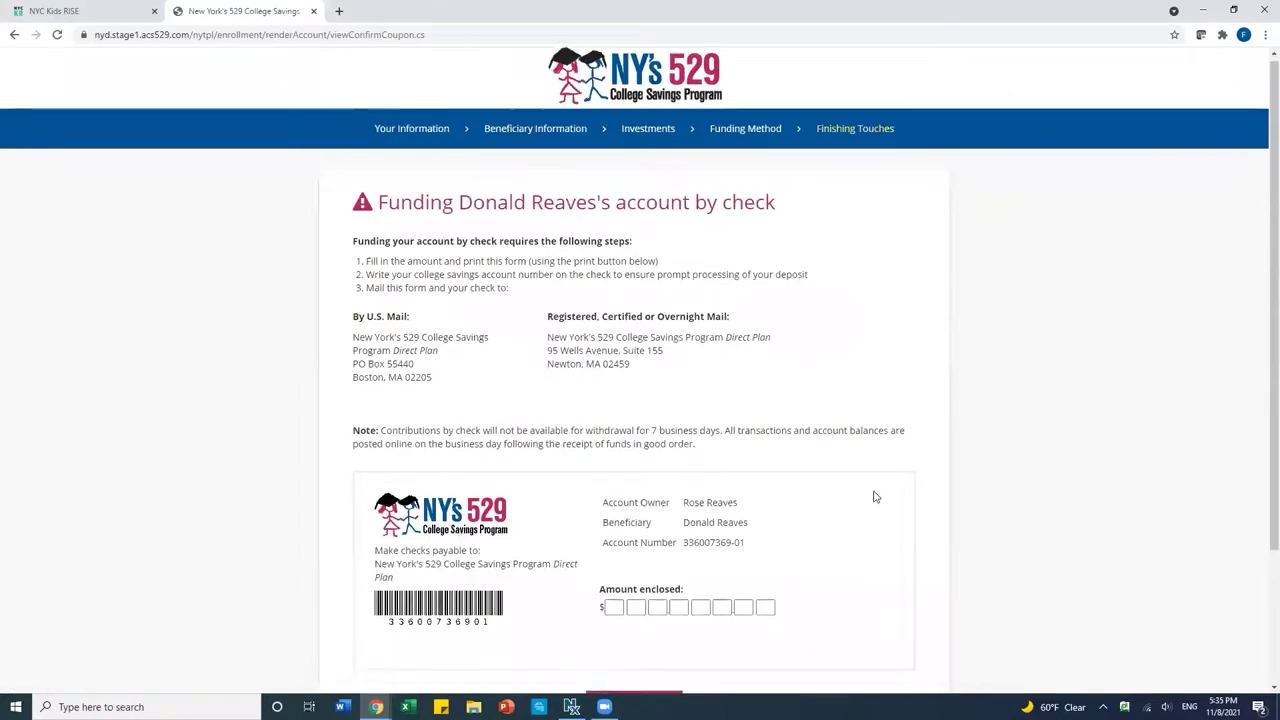
Skip printing the check-funding coupon and move on to the NYC Kids RISE authorization page.
{"action": "scroll", "coordinate": [875, 497], "scroll_direction": "down", "scroll_amount": 2}
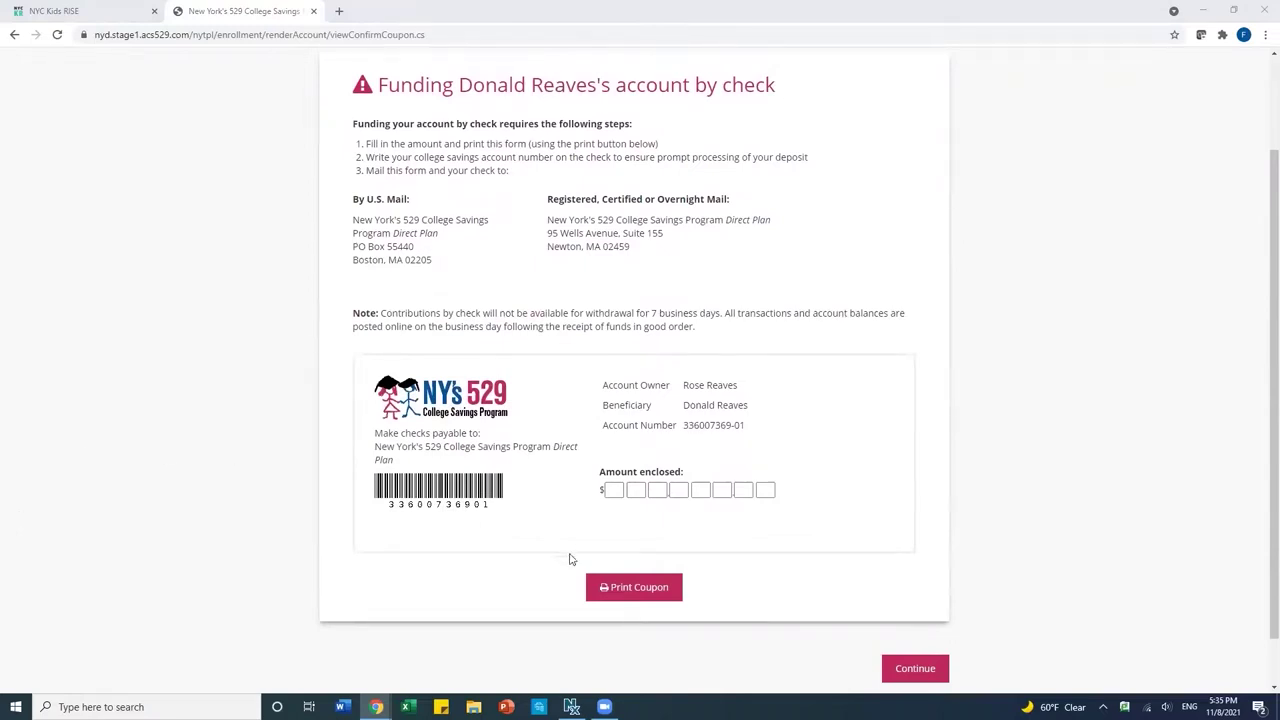
{"action": "left_click", "coordinate": [920, 670]}
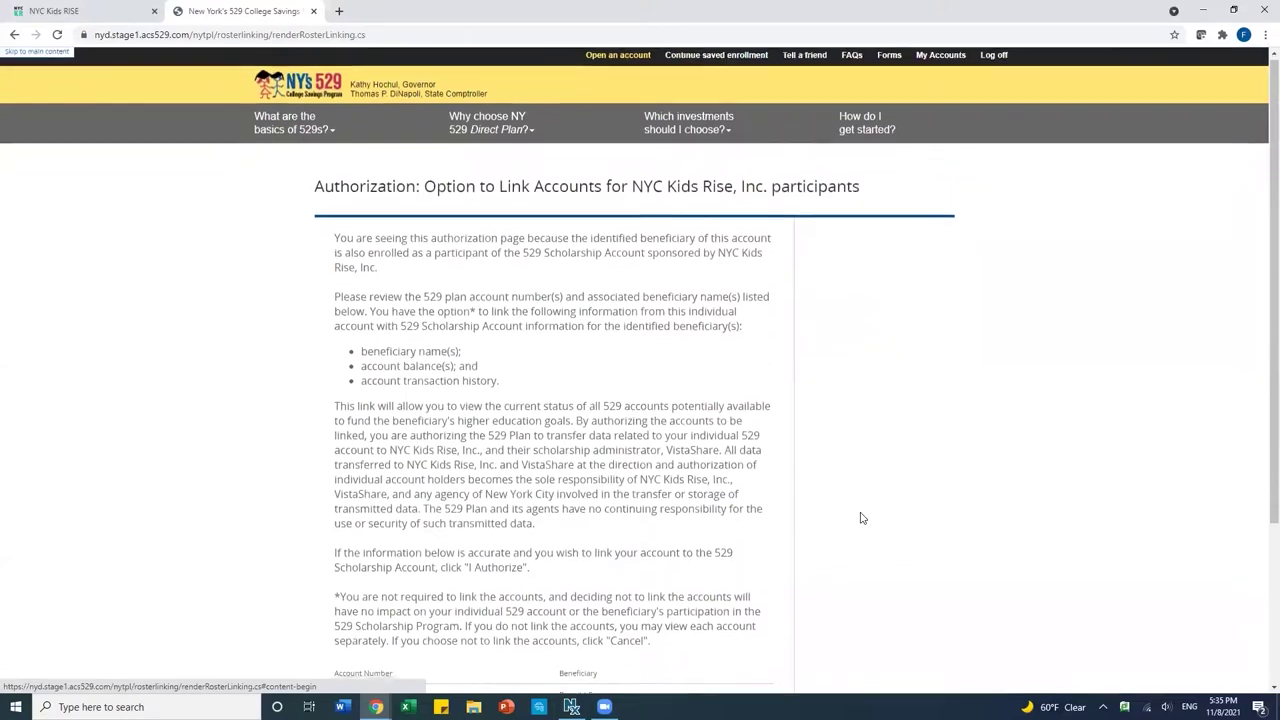
Review the authorization terms and grant NYC Kids RISE permission to link the new 529 account.
{"action": "scroll", "coordinate": [862, 517], "scroll_direction": "down", "scroll_amount": 1}
{"action": "scroll", "coordinate": [898, 479], "scroll_direction": "down", "scroll_amount": 1}
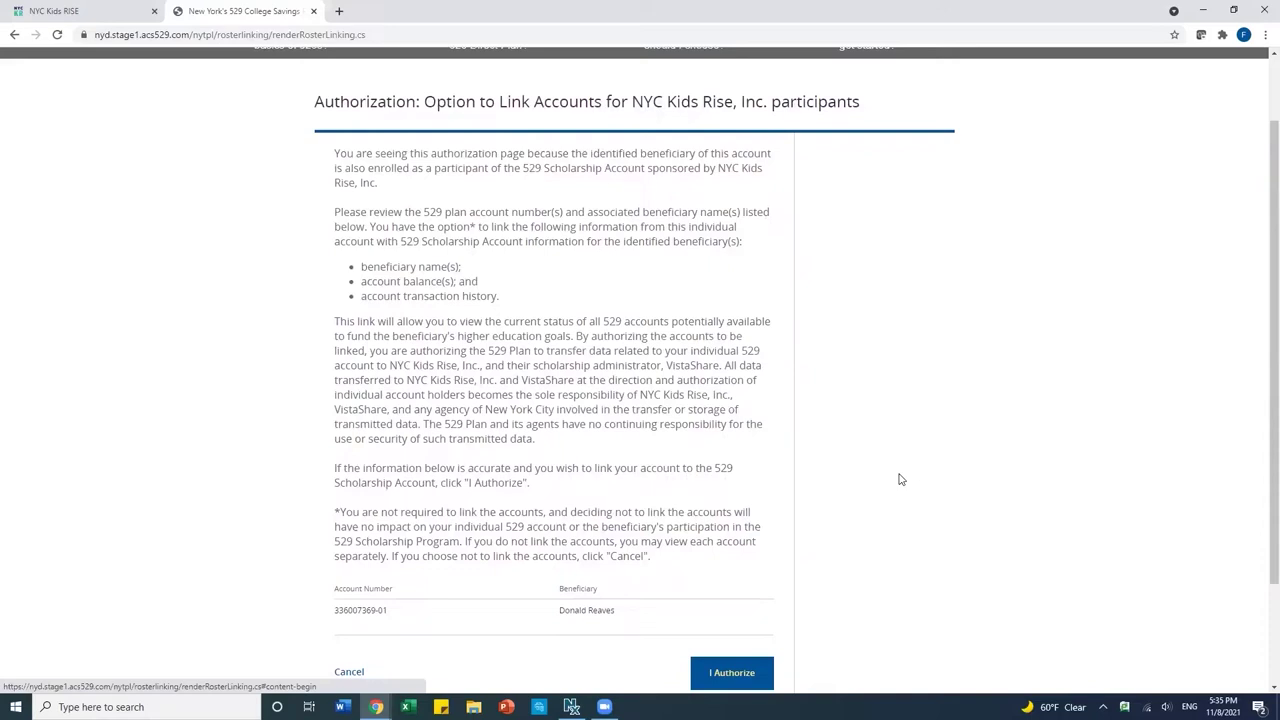
{"action": "scroll", "coordinate": [899, 479], "scroll_direction": "down", "scroll_amount": 1}
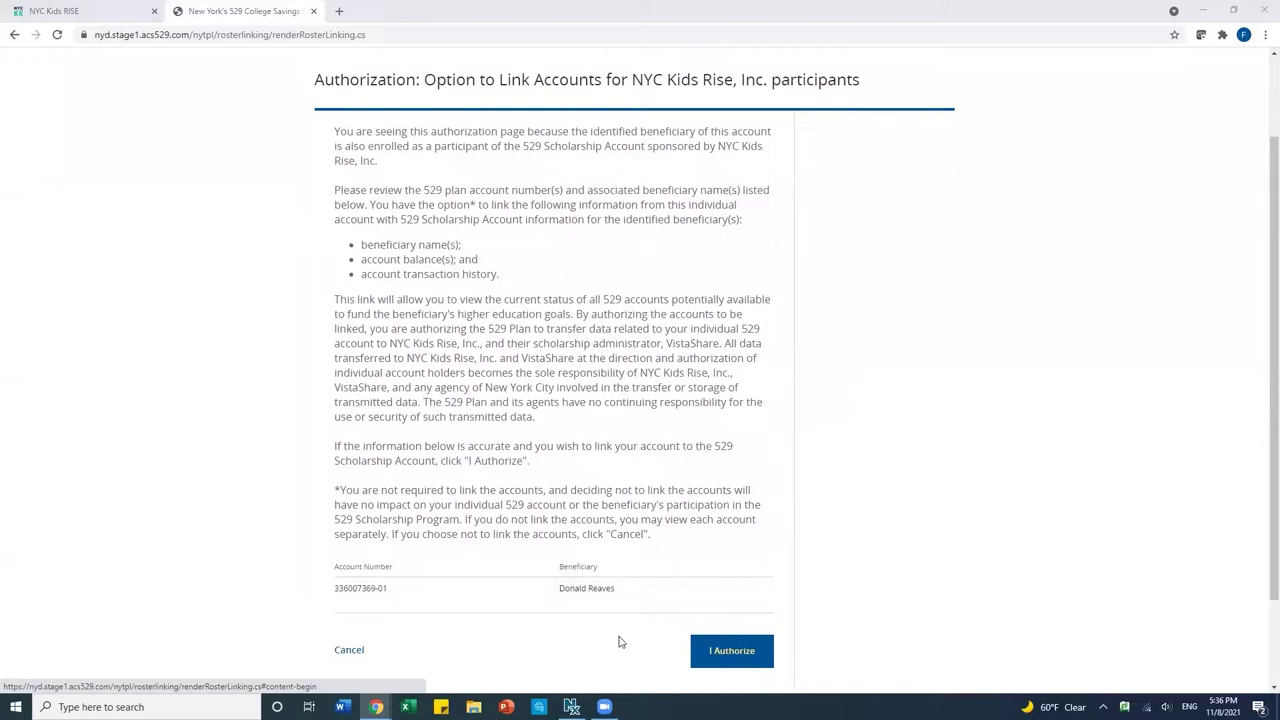
{"action": "left_click", "coordinate": [729, 655]}
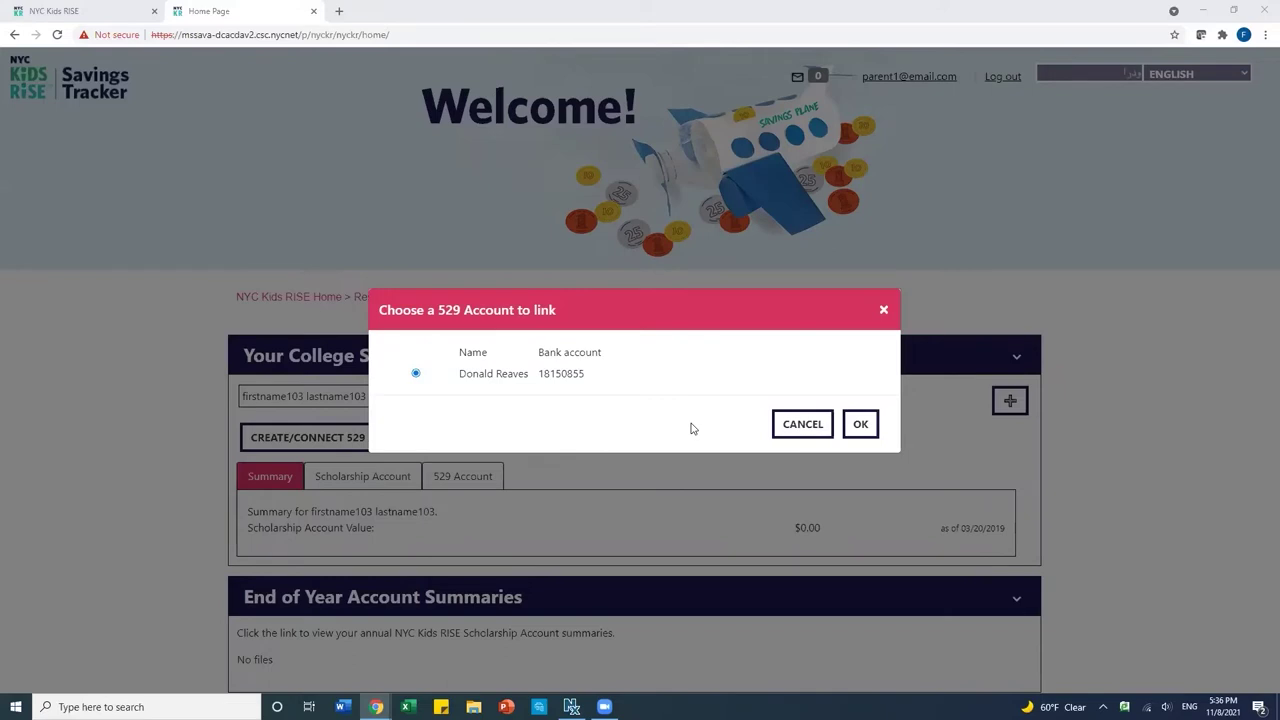
Confirm the new NY's 529 account as the linked account, then log out of the Savings Tracker.
{"action": "left_click", "coordinate": [865, 426]}
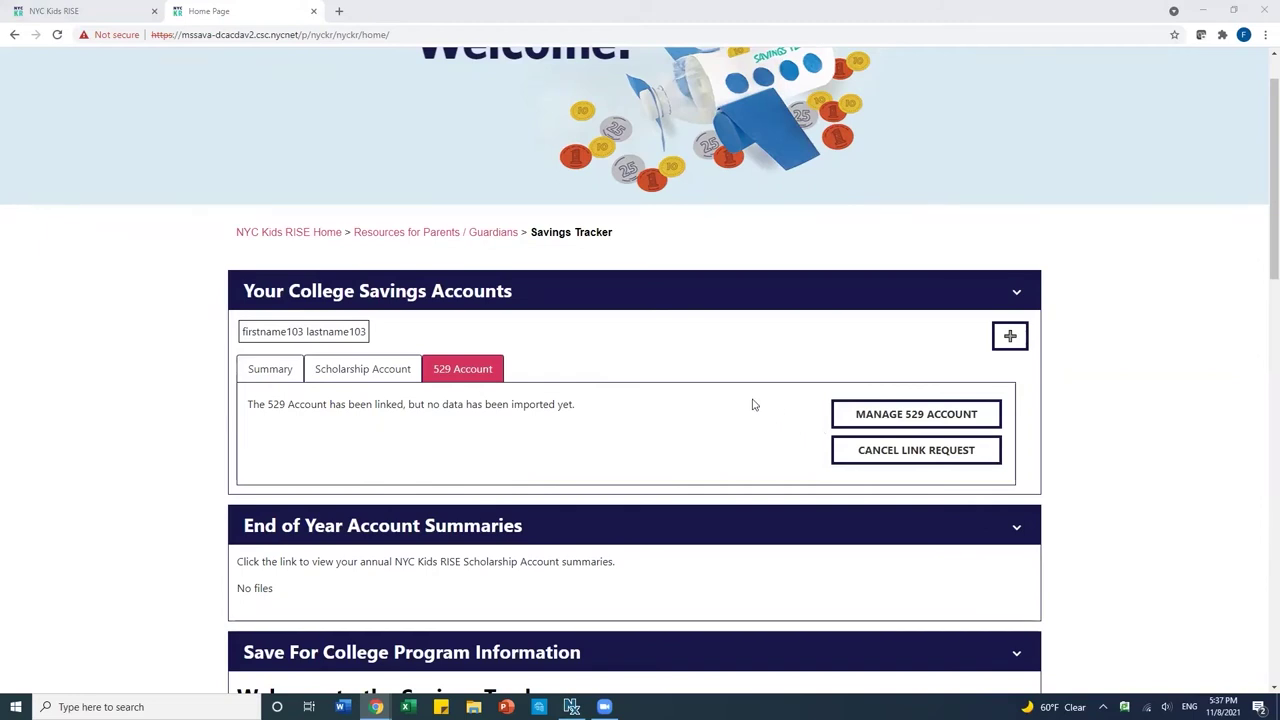
{"action": "scroll", "coordinate": [752, 404], "scroll_direction": "up", "scroll_amount": 1}
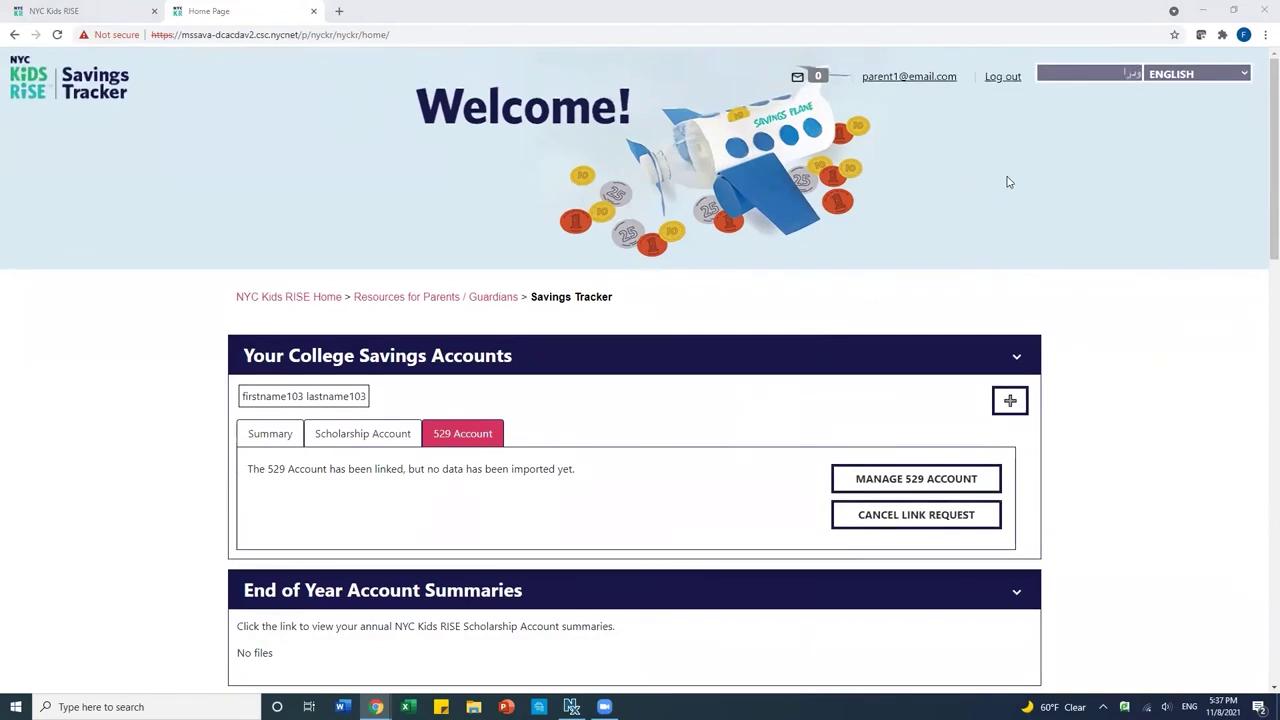
{"action": "left_click", "coordinate": [1000, 80]}
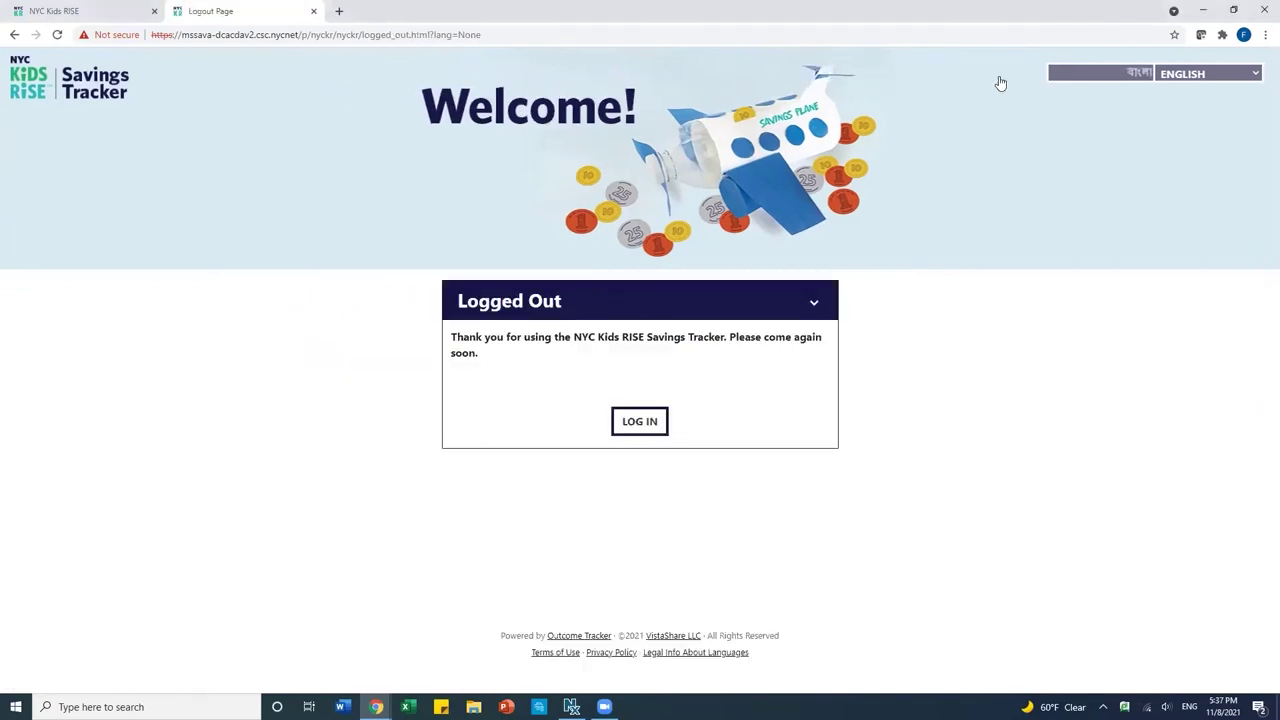